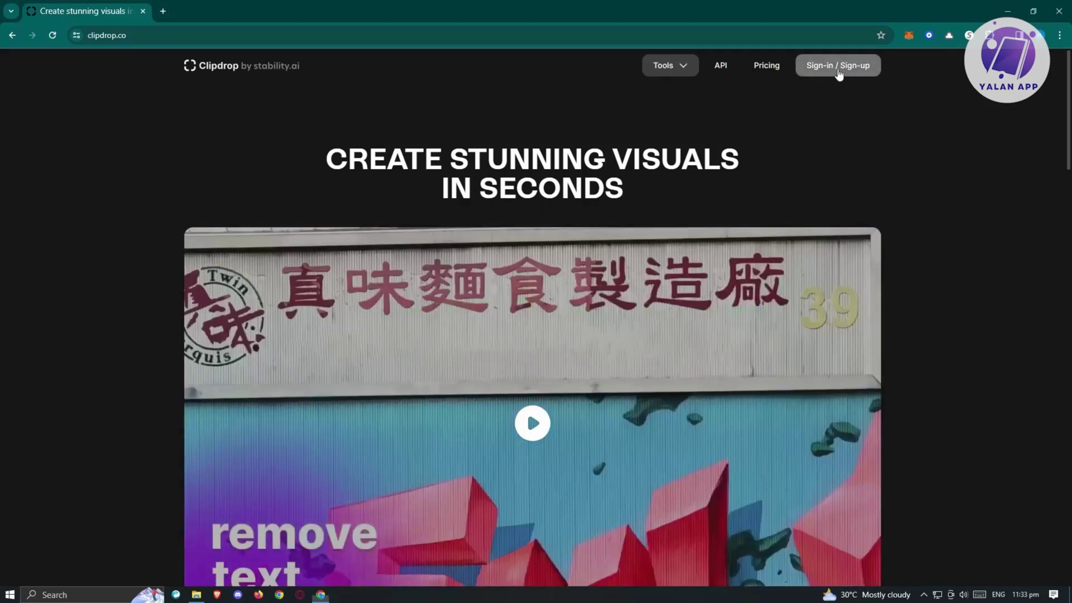
- Sign in to Clipdrop via Continue with Google, choosing the first Google account
left_click(838, 67)
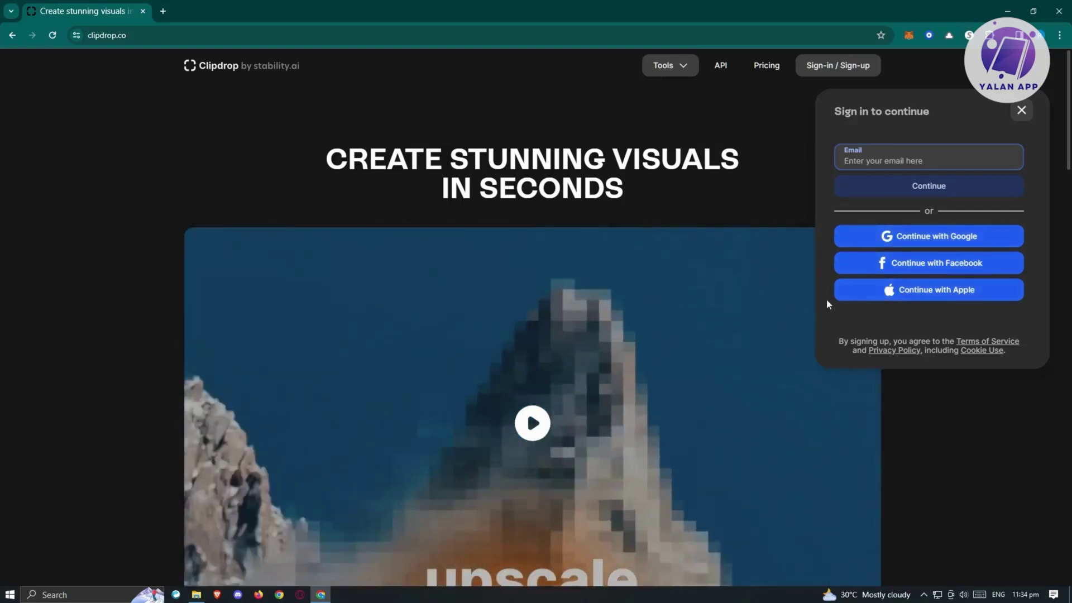
left_click(904, 233)
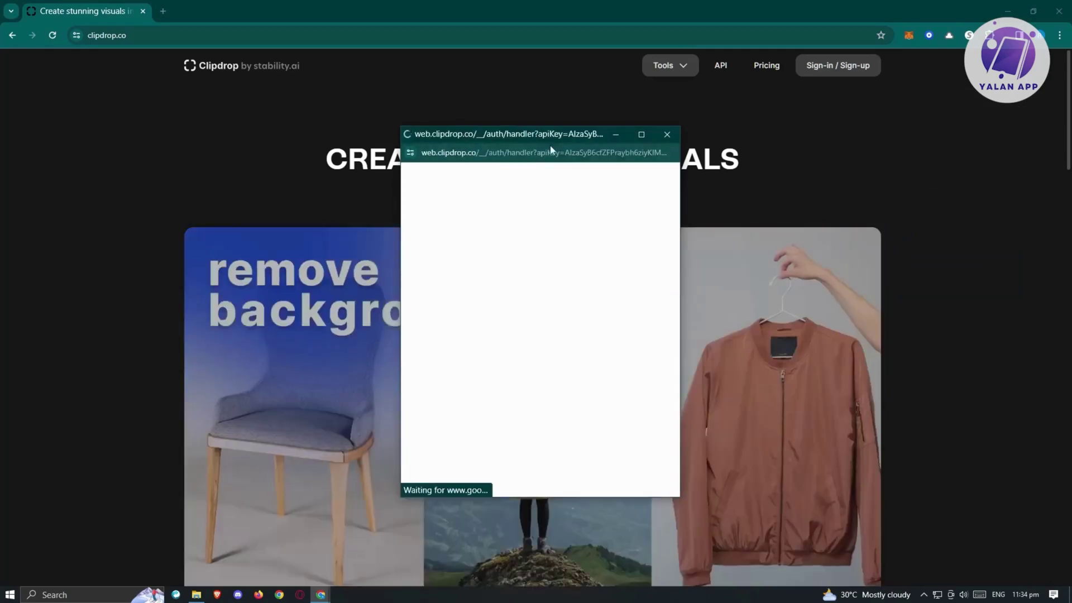
left_click_drag(555, 136, 565, 106)
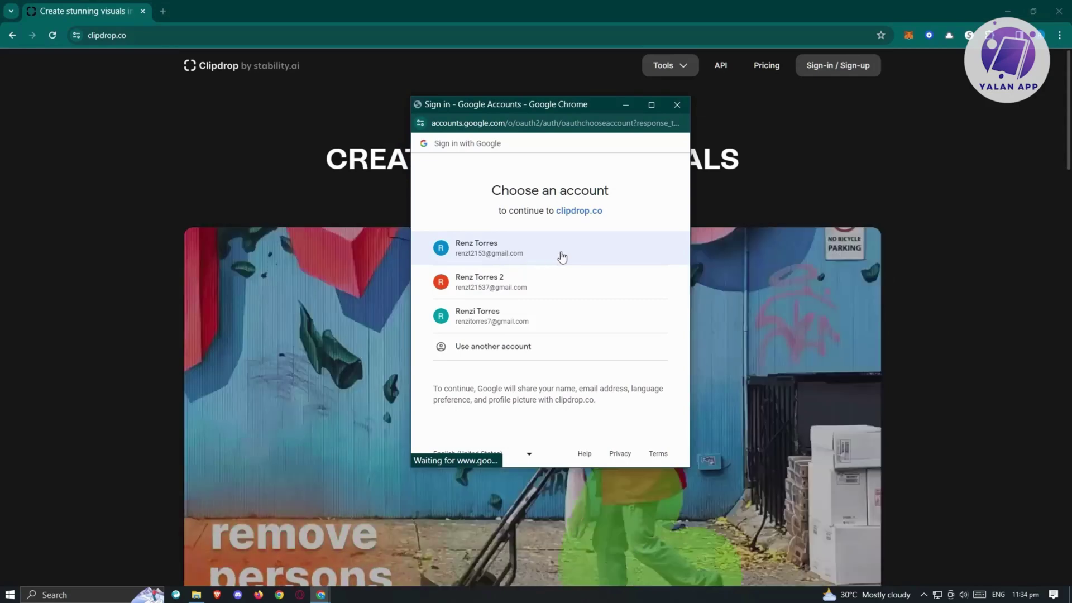
left_click(560, 257)
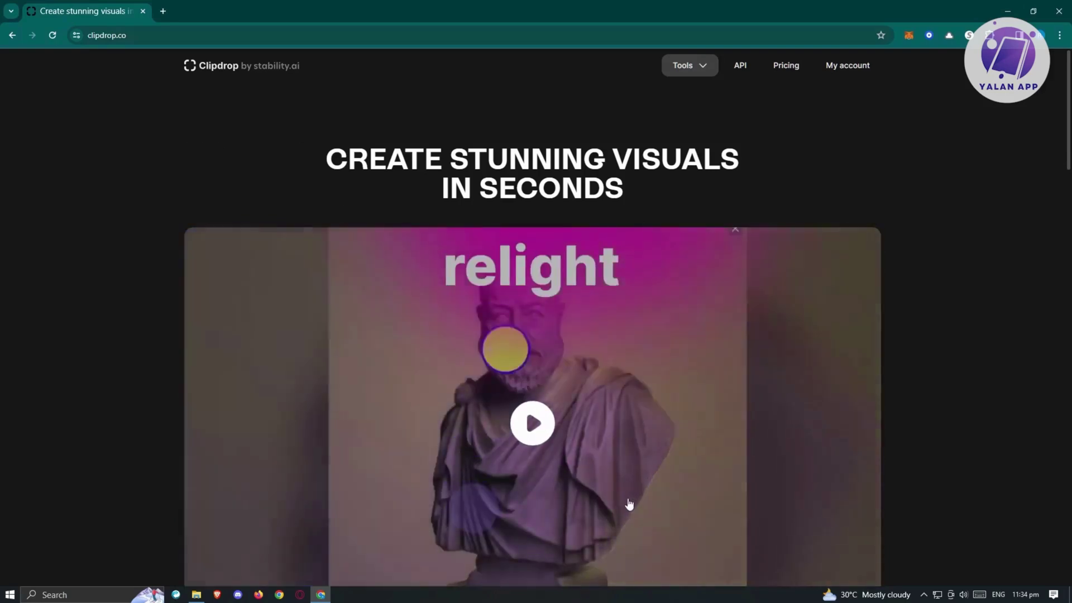
- Scroll the homepage to the Tools section showing the Swap, Replace background, Cleanup and Uncrop cards
scroll(915, 413, "down", 10)
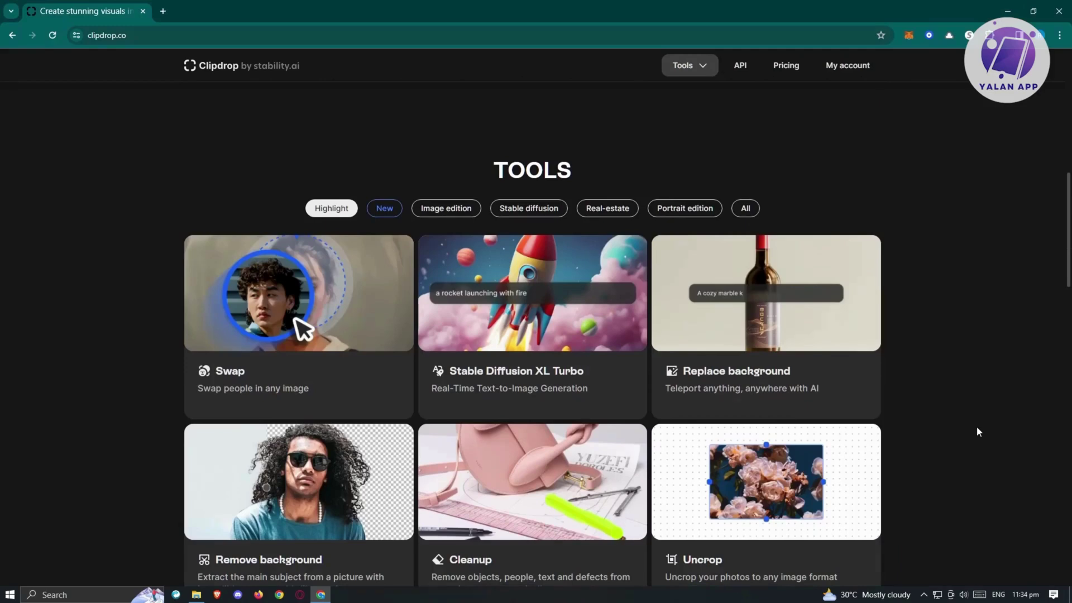
scroll(977, 431, "up", 4)
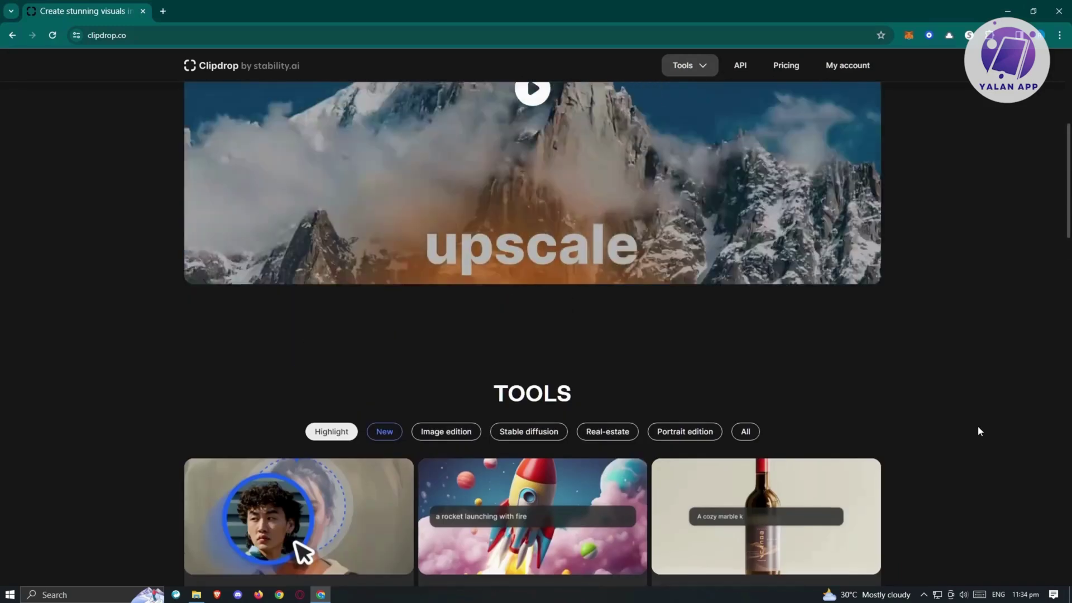
scroll(977, 431, "down", 5)
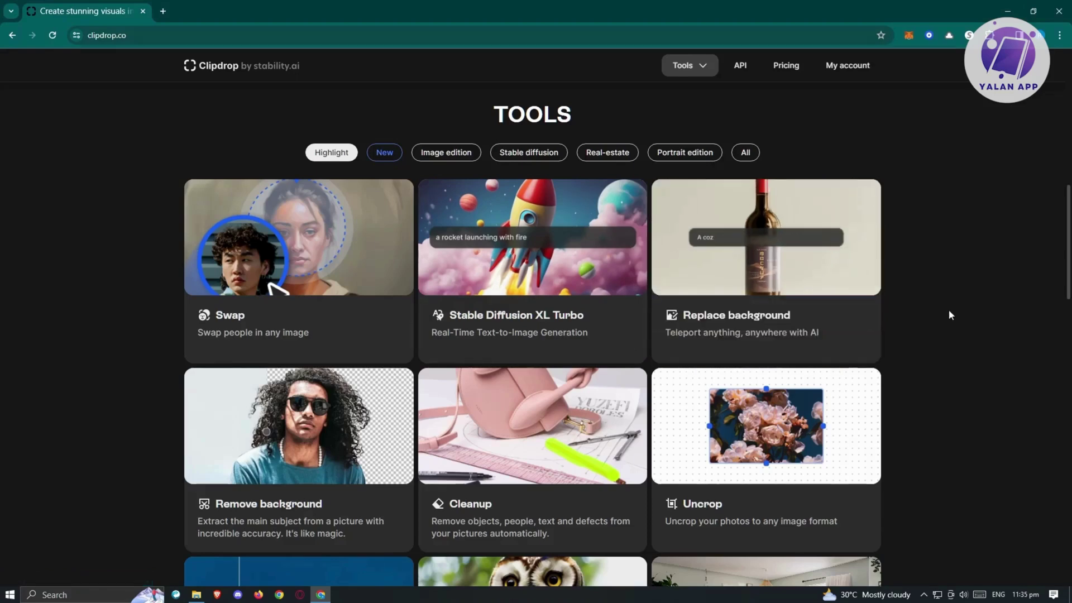
scroll(949, 311, "down", 3)
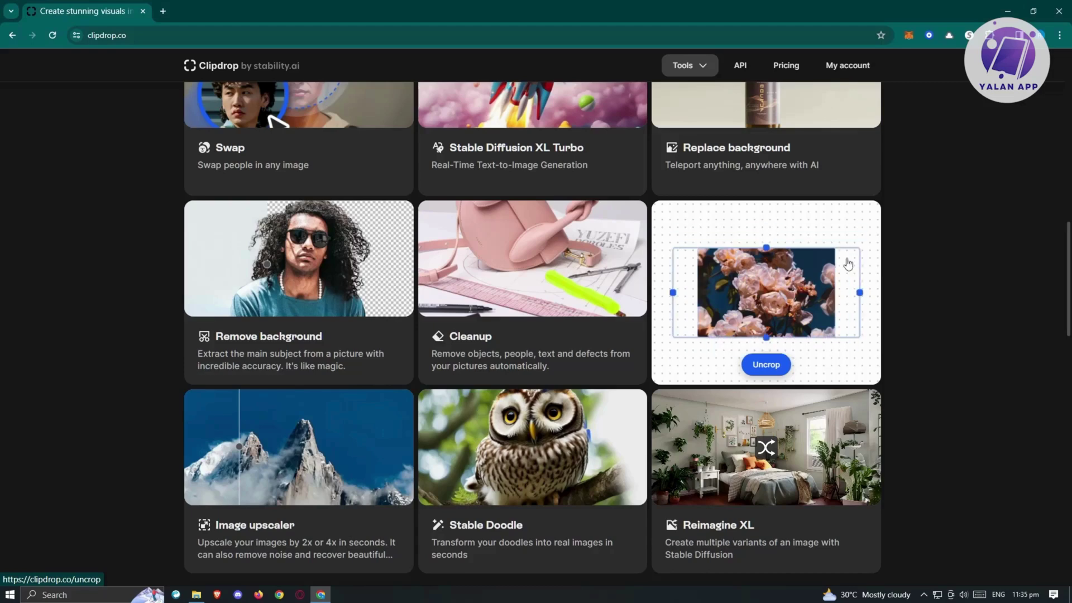
scroll(962, 357, "down", 3)
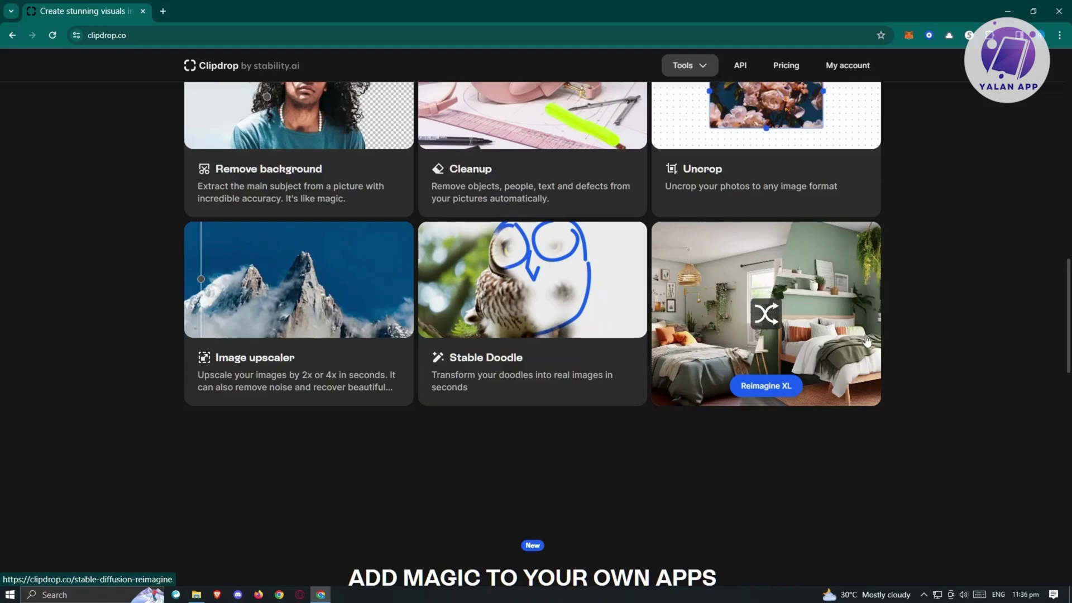
scroll(867, 352, "up", 1)
scroll(867, 352, "up", 4)
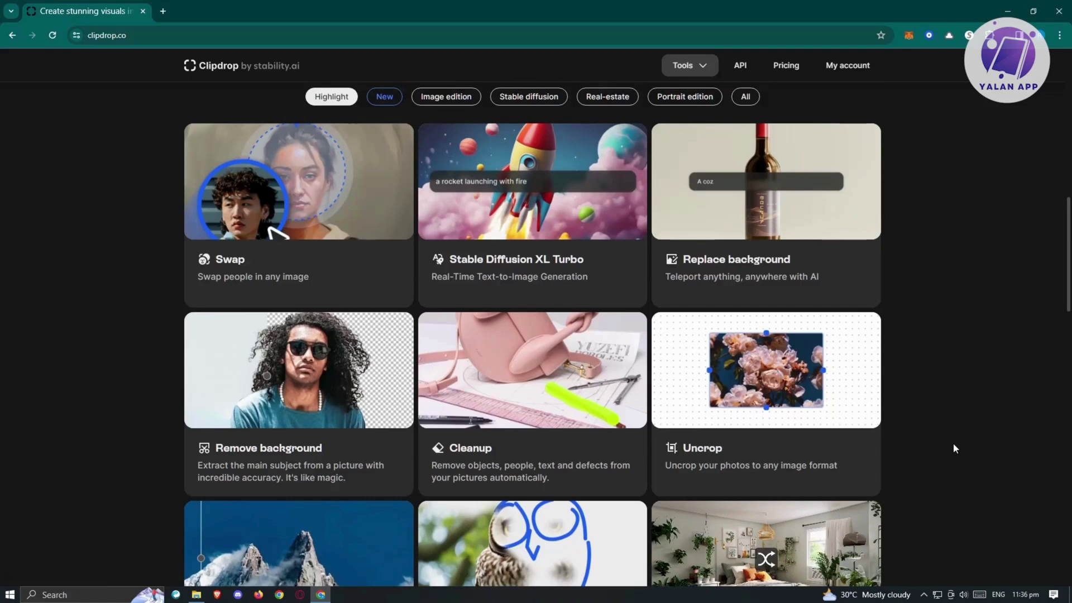
scroll(953, 448, "up", 2)
scroll(952, 447, "down", 1)
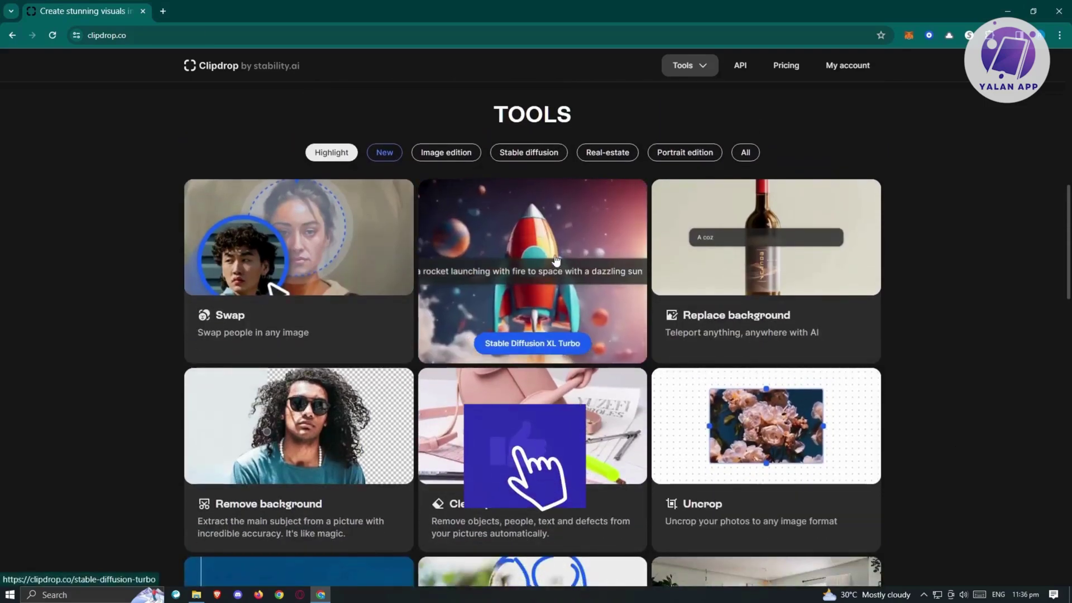
- Open SDXL Turbo and submit the prompt 'rabbit in a field', removing the stray blank line
left_click(558, 235)
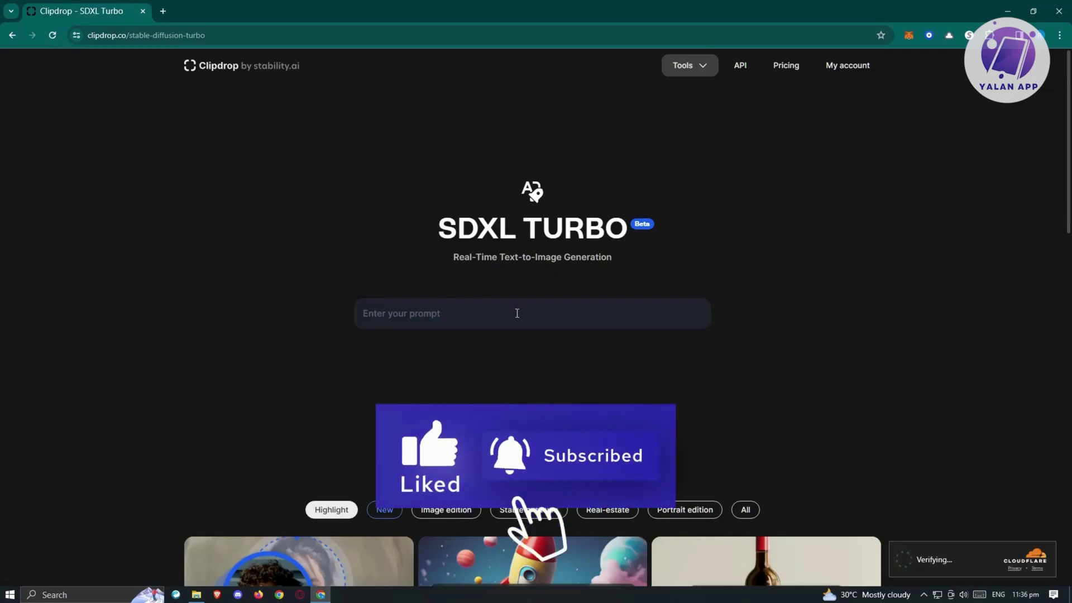
left_click(493, 317)
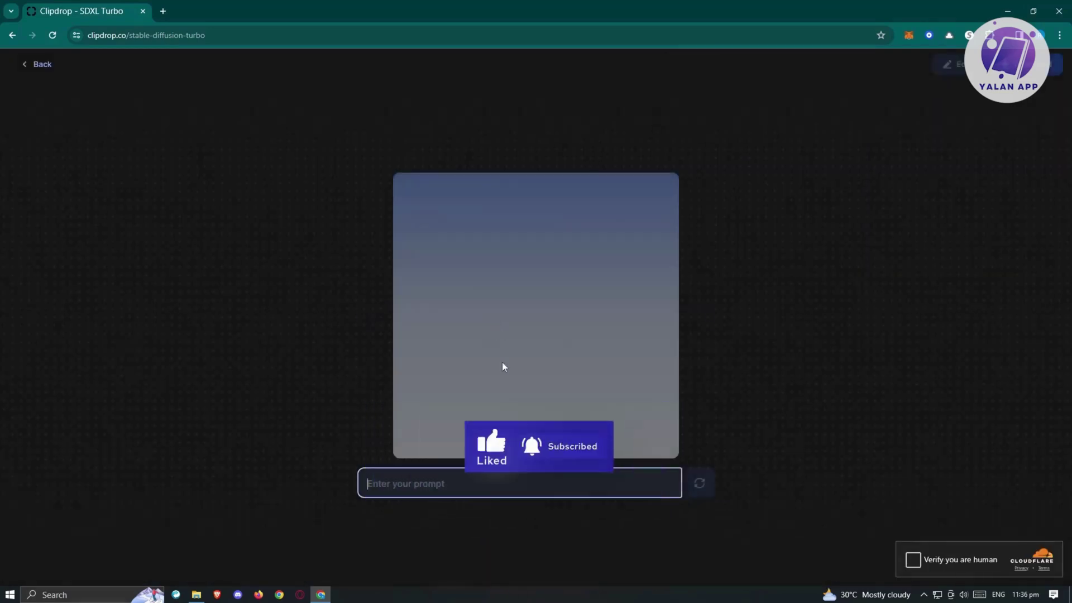
type("ra")
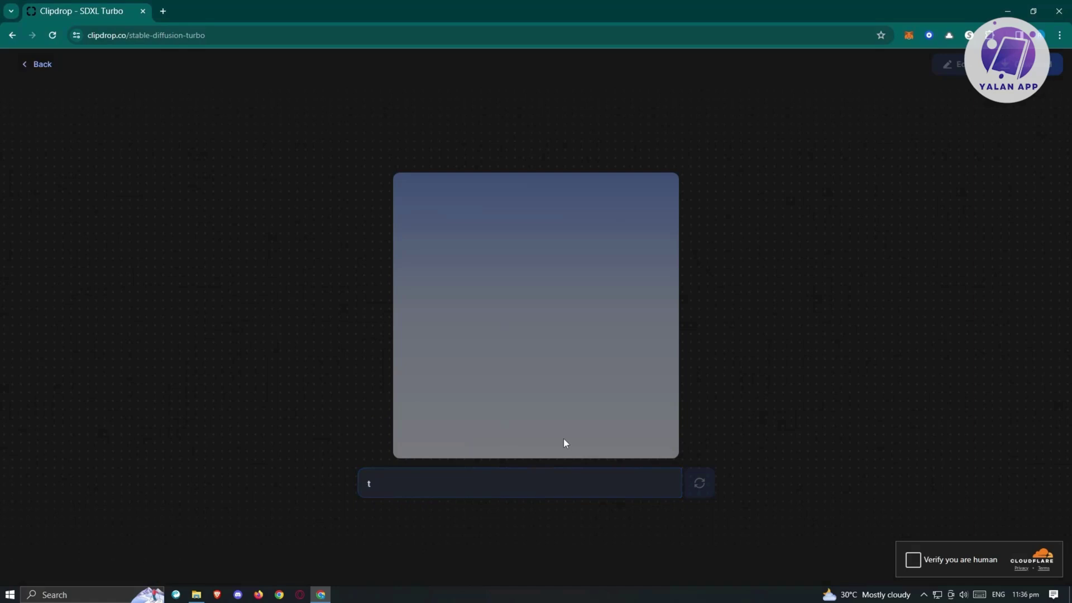
type("rabbit in a field")
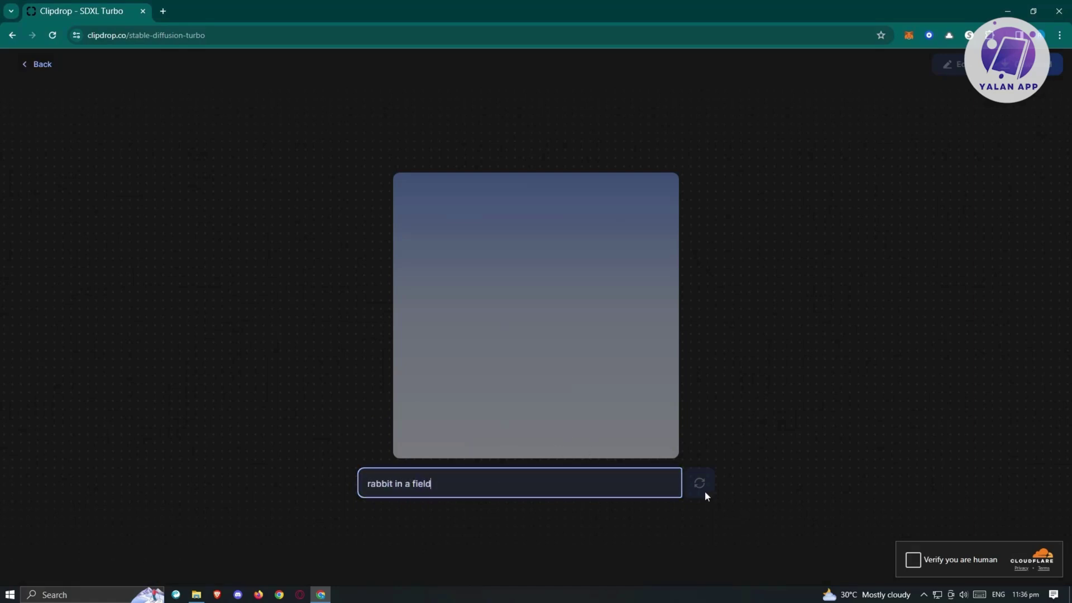
key("Return")
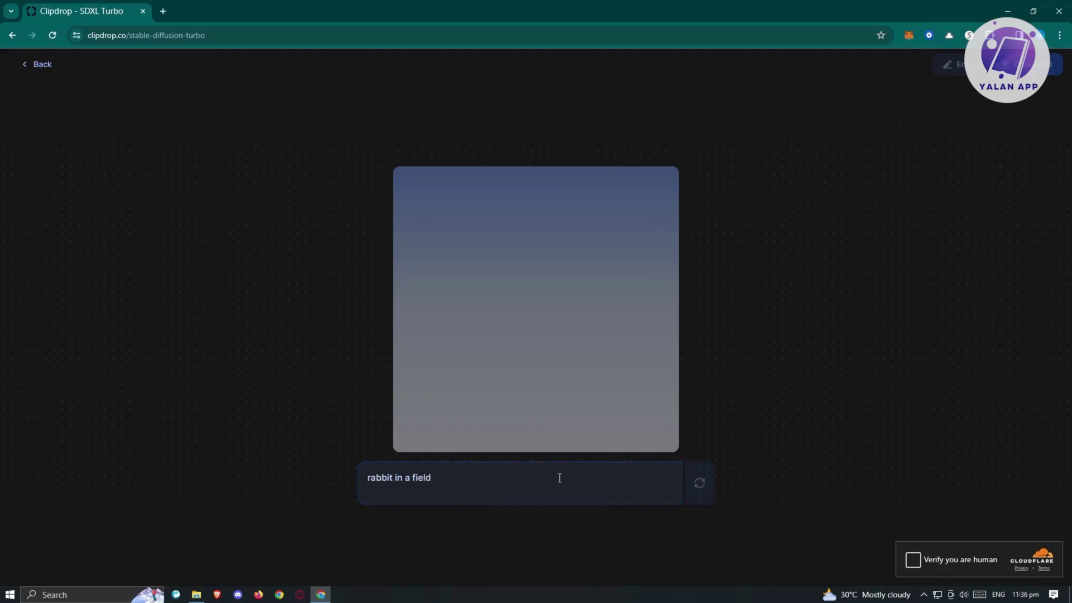
key("BackSpace")
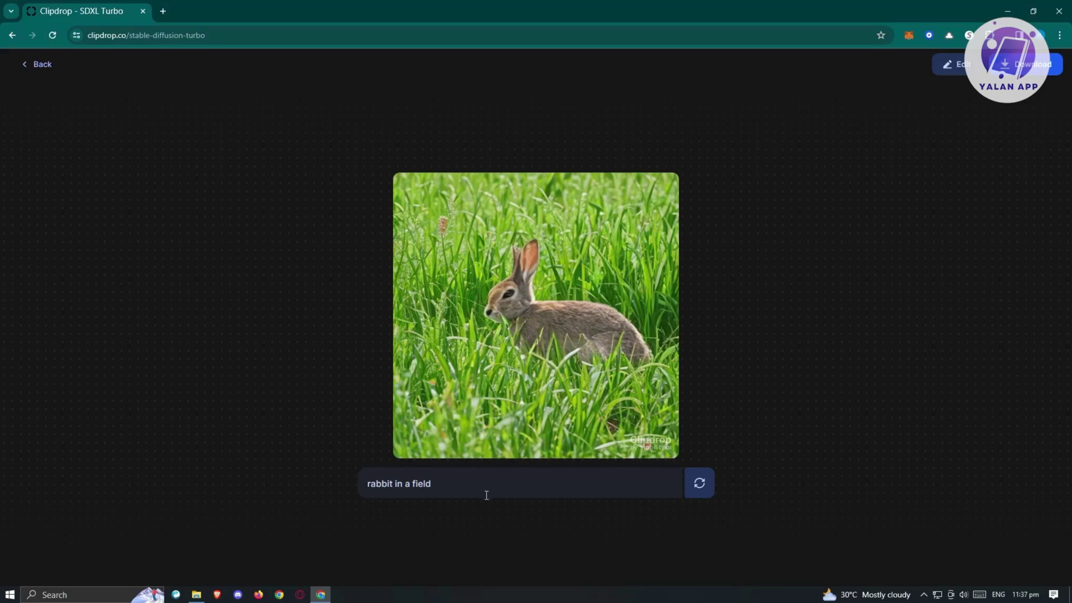
- Change the prompt to 'running rabbit in a field' to regenerate the image
type("ruunin")
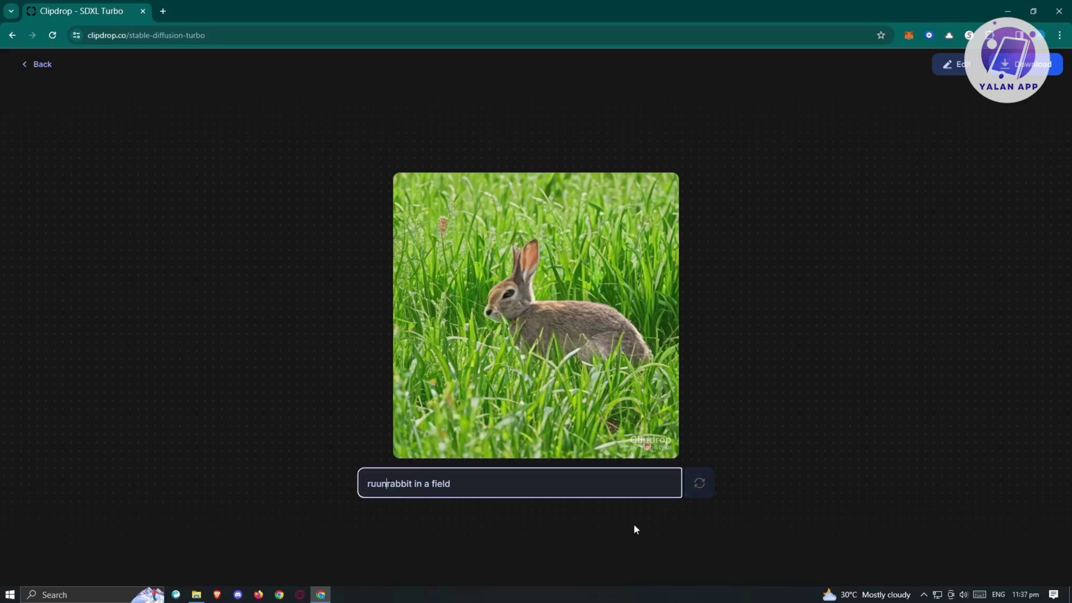
key("BackSpace")
key("BackSpace")
key("BackSpace")
key("BackSpace")
key("BackSpace")
key("BackSpace")
type("running")
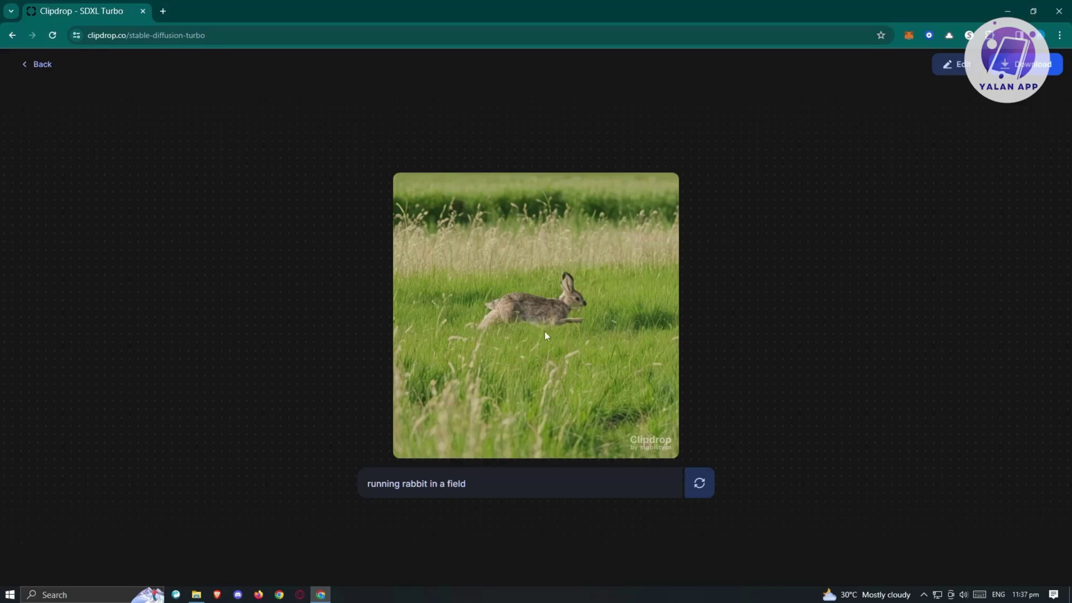
- Download the running rabbit image as stable-diffusion-turbo.jpeg, view it, then return to Clipdrop
left_click(956, 65)
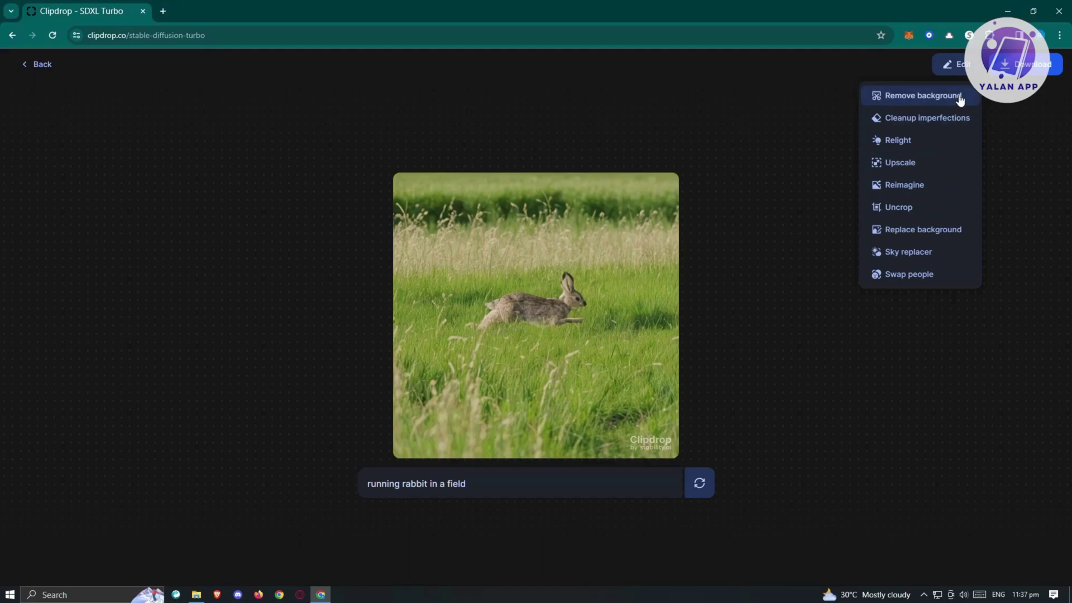
left_click(1027, 68)
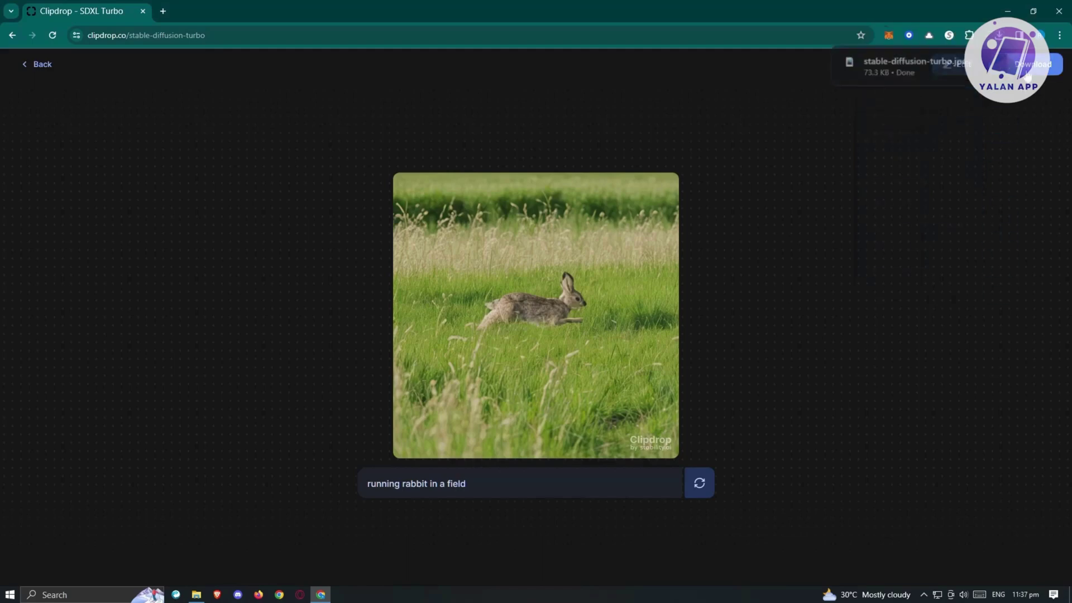
left_click(969, 63)
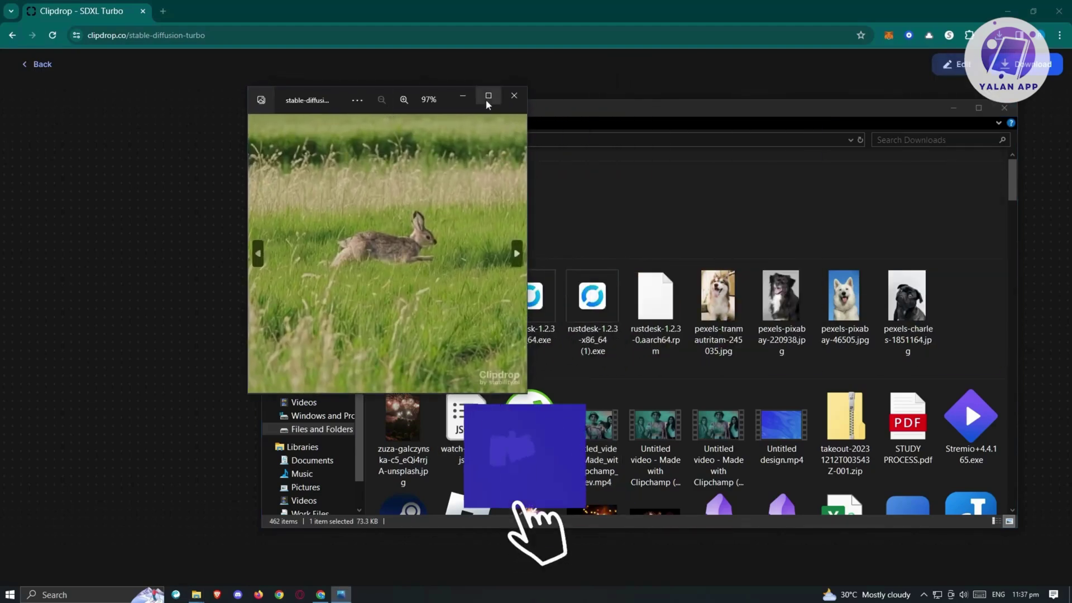
left_click(514, 95)
left_click(954, 108)
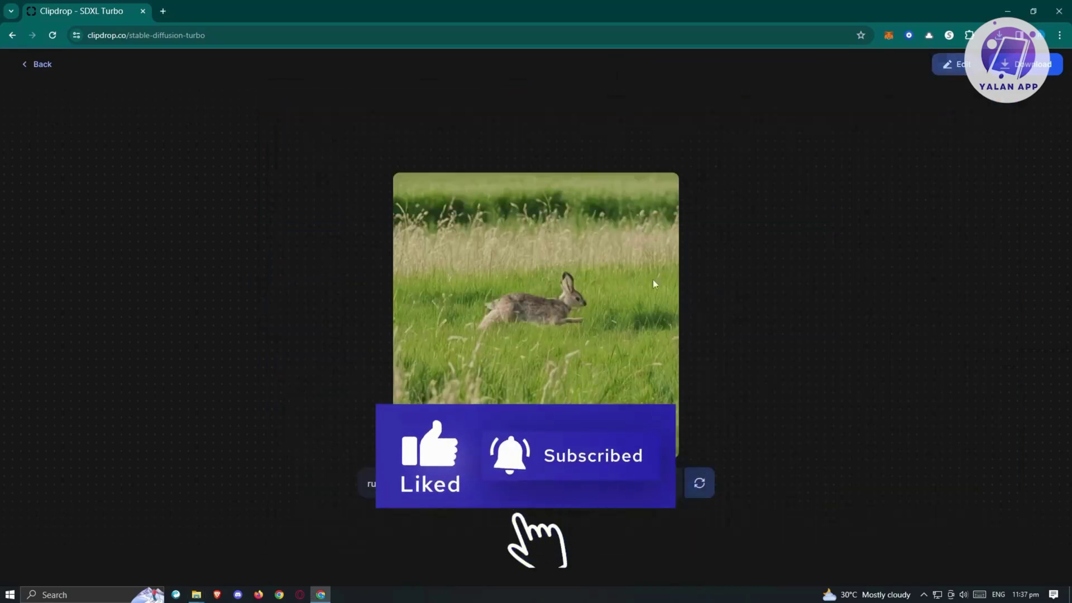
left_click(954, 74)
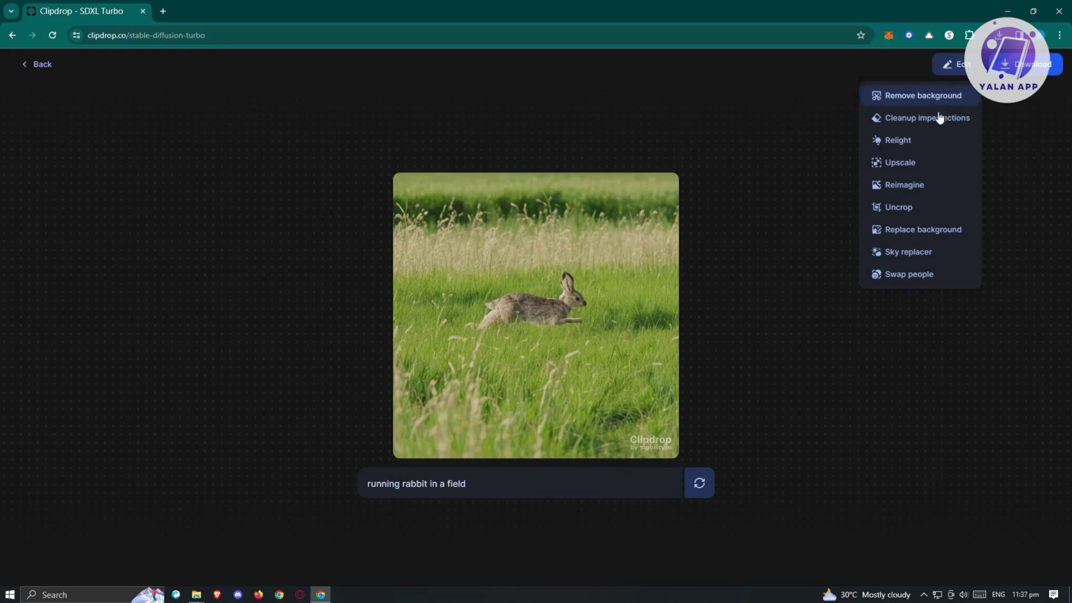
- Send the rabbit image to Reimagine XL, moving the Downloads window aside and passing verification
left_click(893, 184)
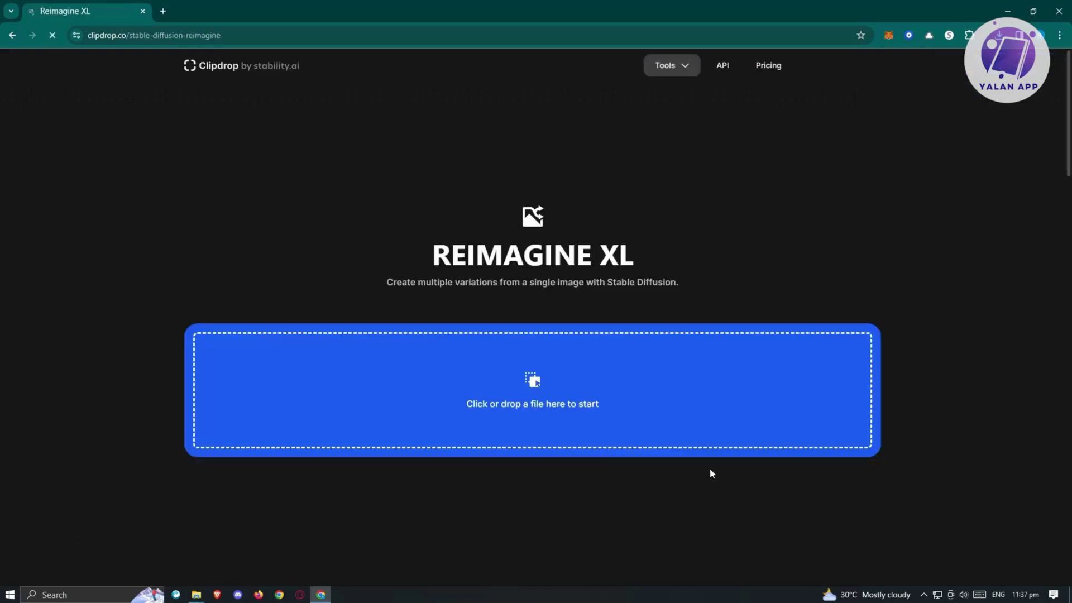
mouse_move(196, 594)
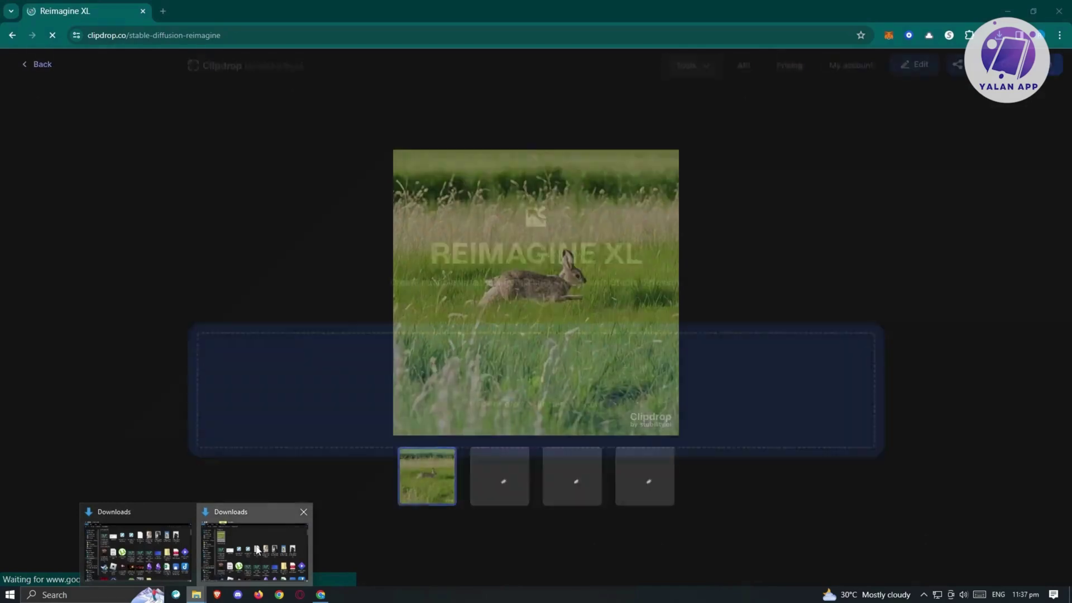
left_click(256, 549)
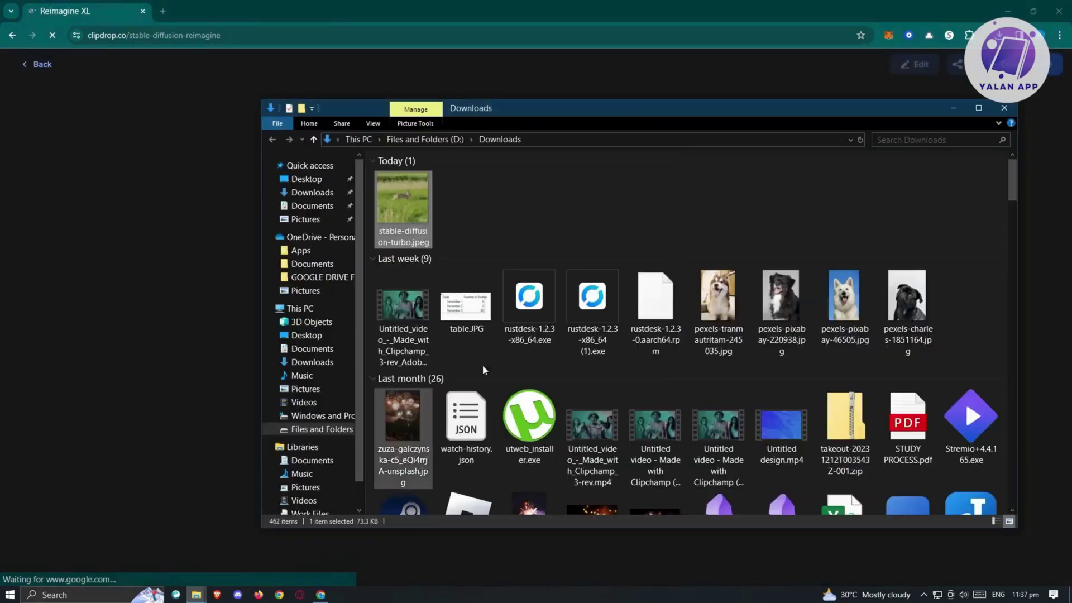
left_click_drag(635, 109, 746, 194)
left_click(745, 195)
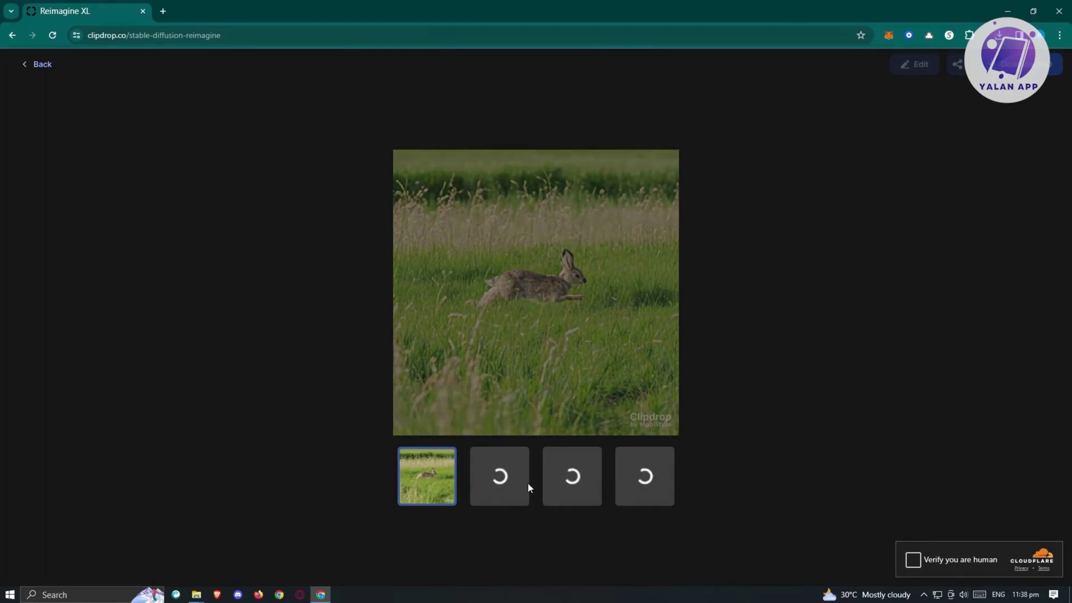
left_click(912, 561)
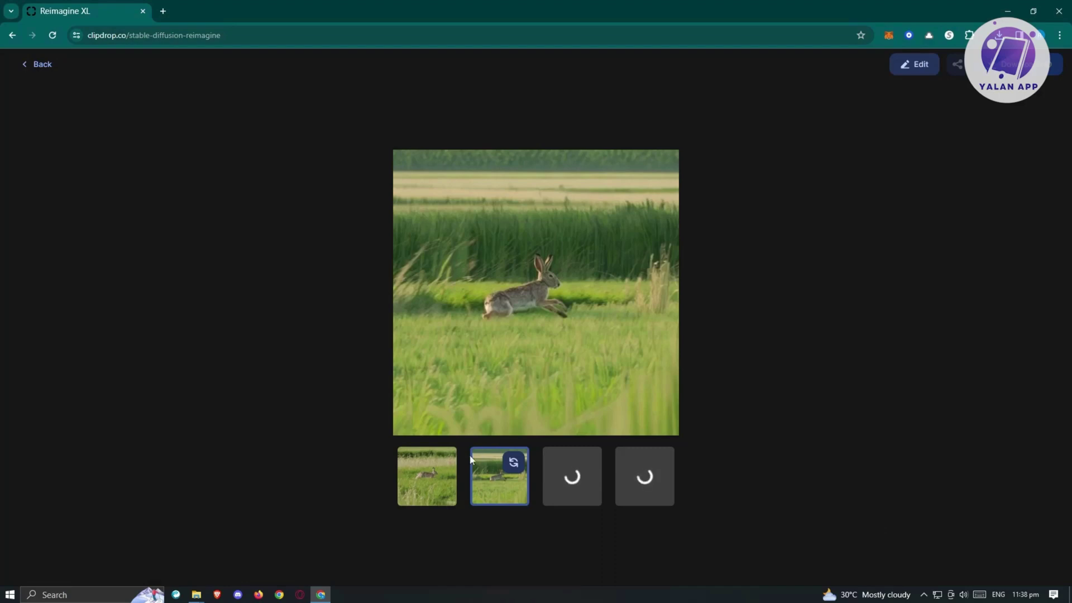
- Browse the rabbit variations, regenerate the second one, then go back to the upload page
left_click(436, 494)
left_click(491, 493)
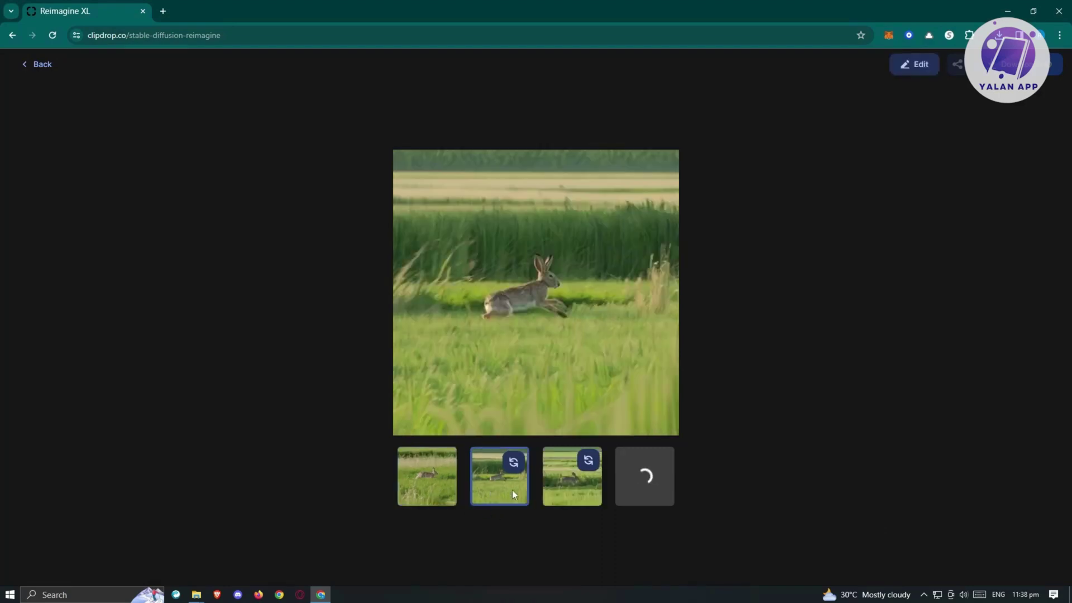
left_click(572, 490)
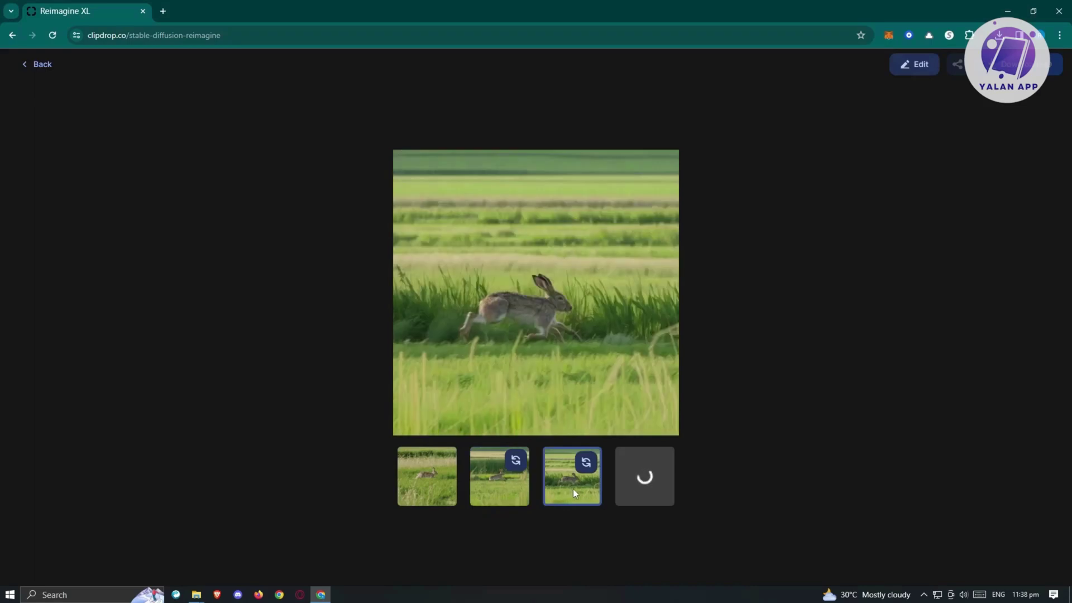
left_click(495, 499)
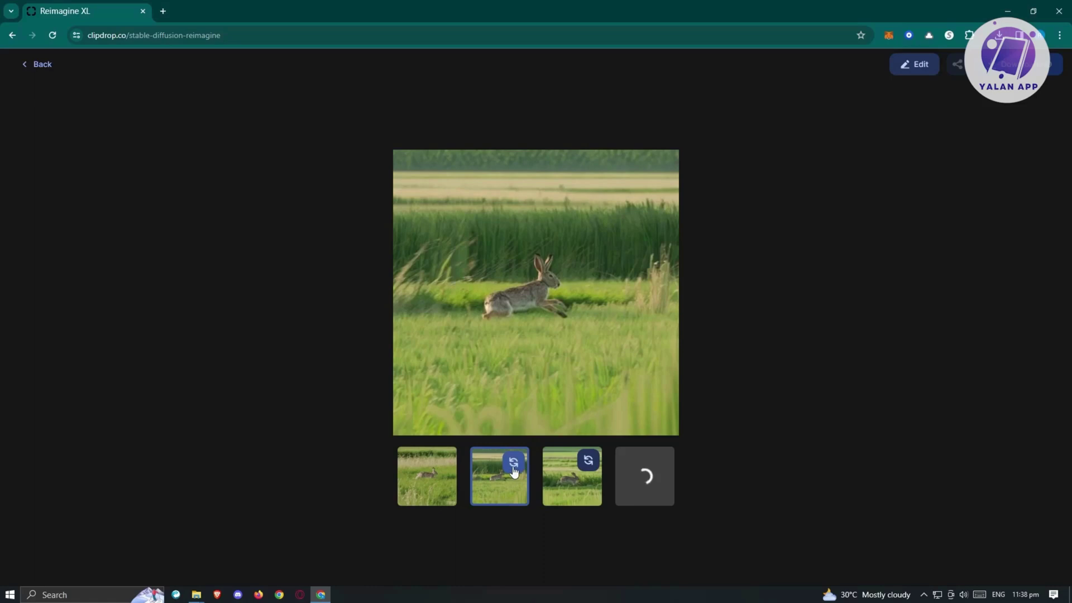
left_click(512, 467)
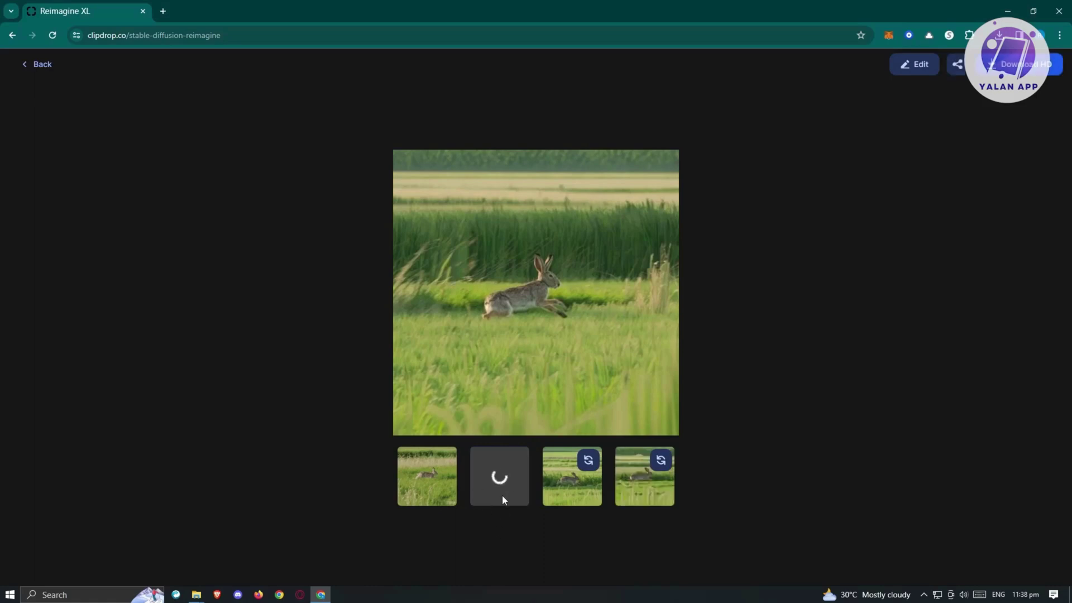
left_click(633, 489)
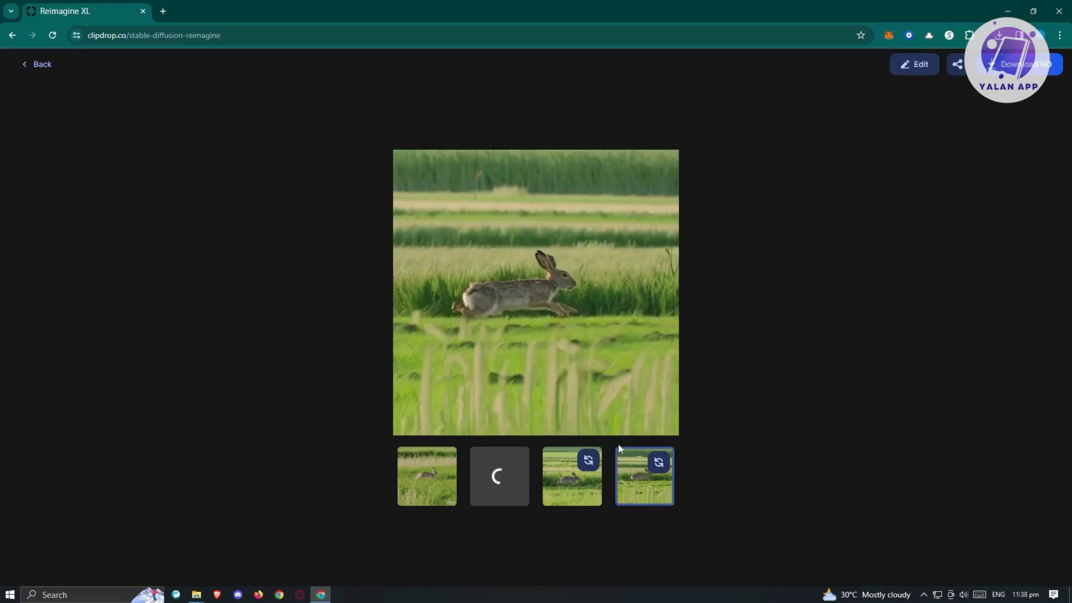
left_click(40, 64)
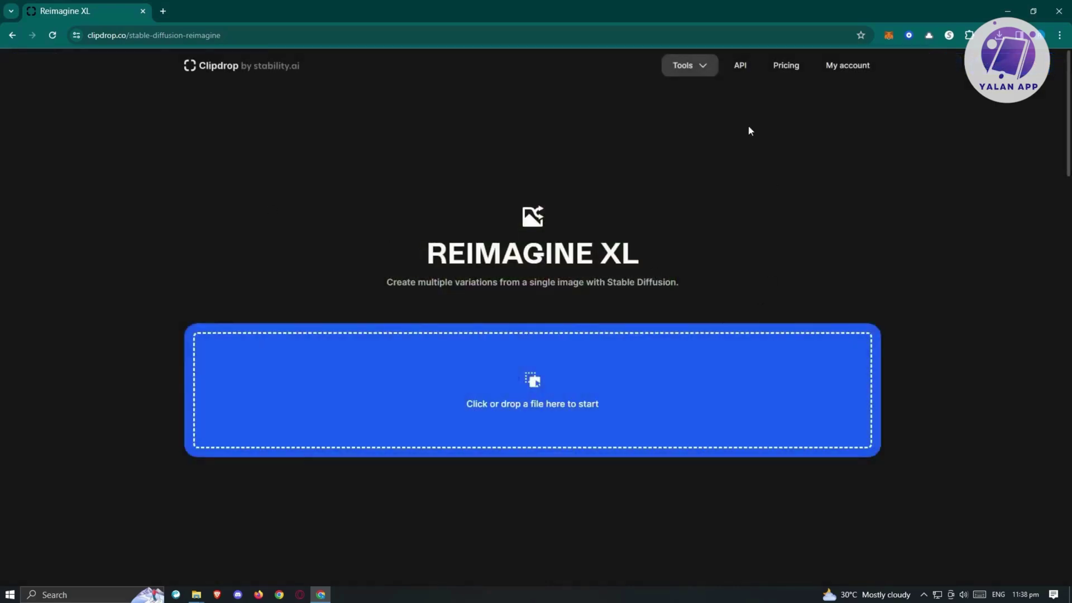
- Switch to Stable Doodle from the Tools dropdown and bring its blank canvas into view
left_click(707, 67)
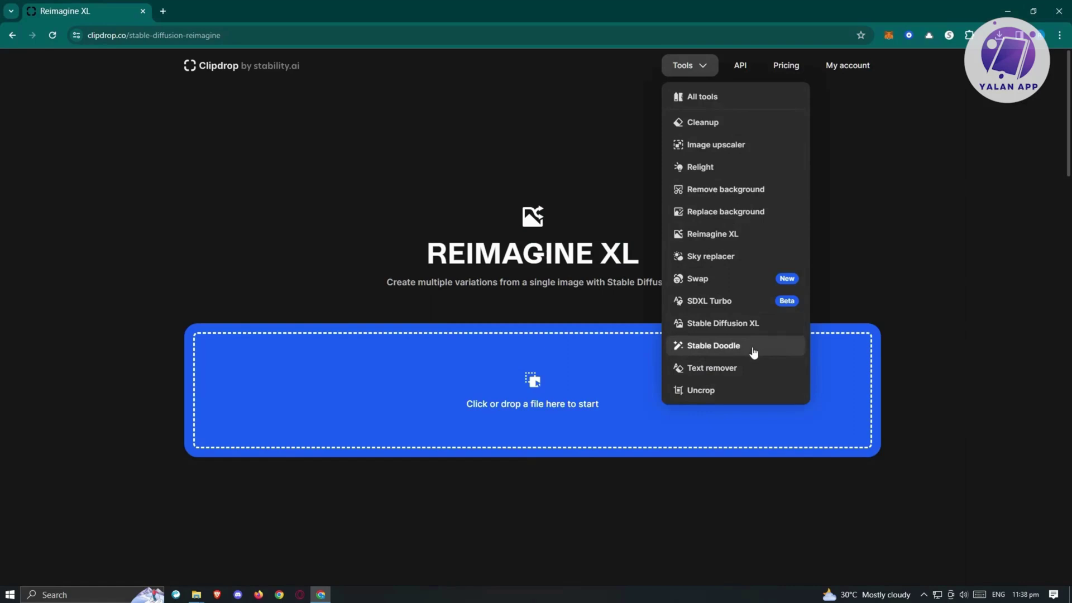
left_click(724, 349)
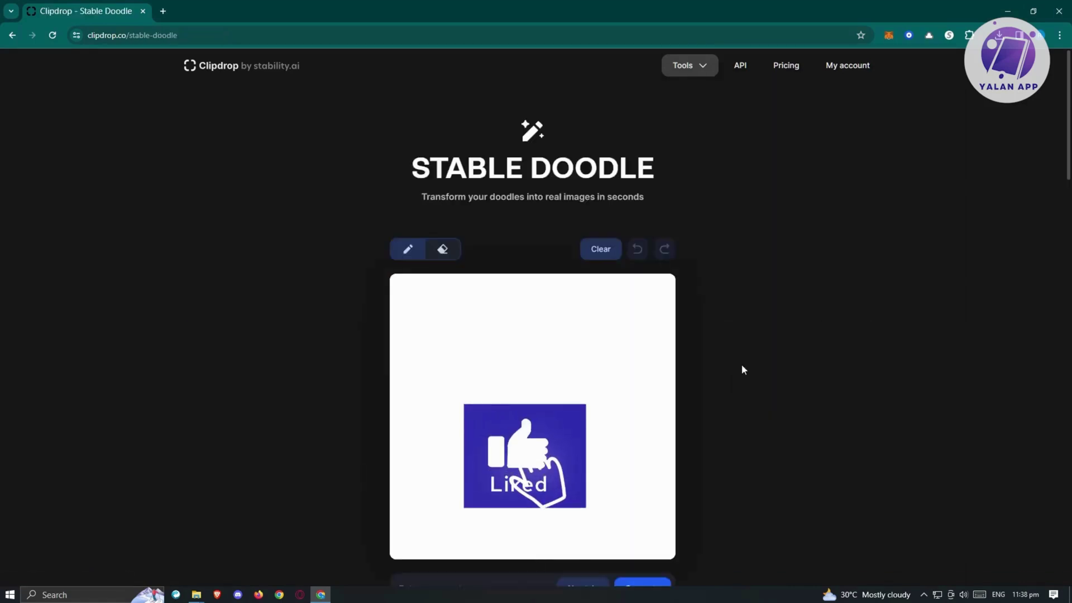
scroll(558, 313, "down", 4)
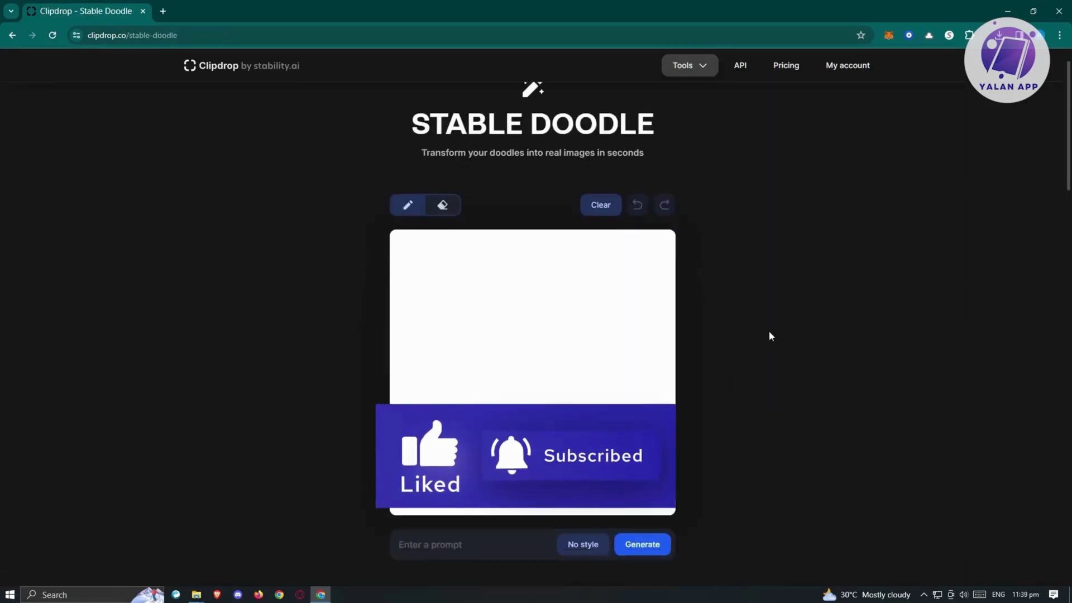
scroll(558, 296, "up", 3)
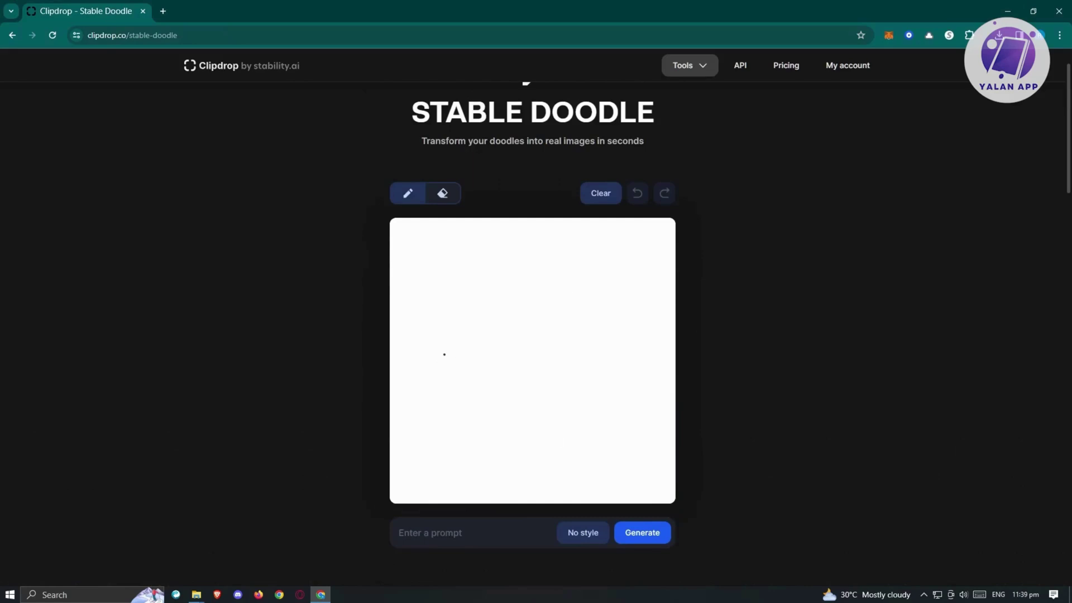
- Doodle a cat face with pointed ears, eyes, nose and smiling mouth, then show the style thumbnails
mouse_move(498, 299)
left_mouse_down()
mouse_move(467, 309)
mouse_move(454, 330)
mouse_move(468, 373)
mouse_move(490, 392)
mouse_move(558, 401)
mouse_move(597, 374)
mouse_move(604, 341)
mouse_move(584, 304)
mouse_move(549, 288)
mouse_move(484, 300)
left_mouse_up()
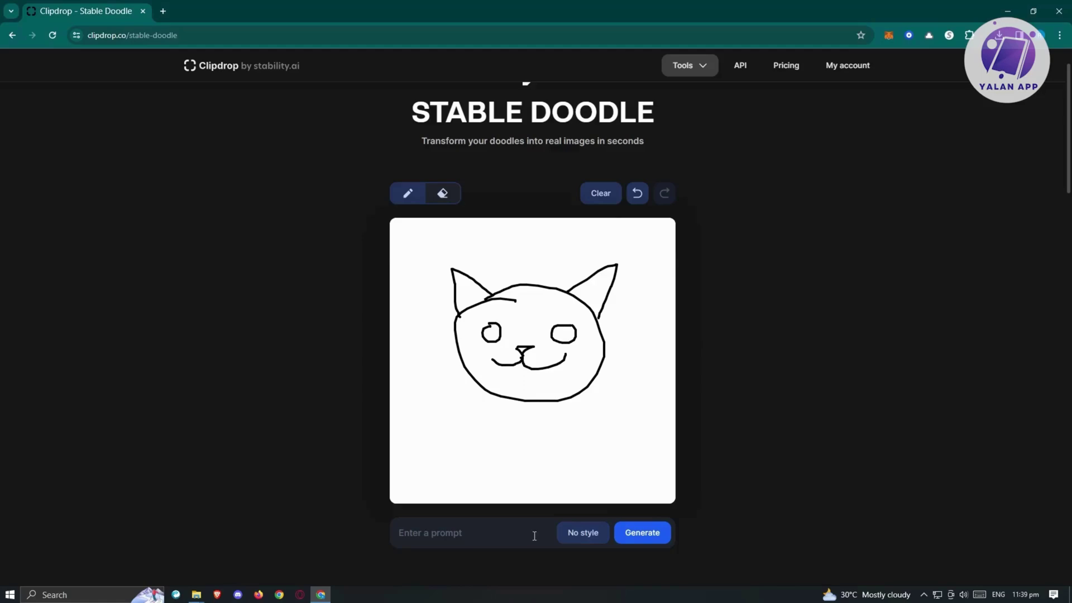
left_click(579, 536)
scroll(818, 440, "down", 4)
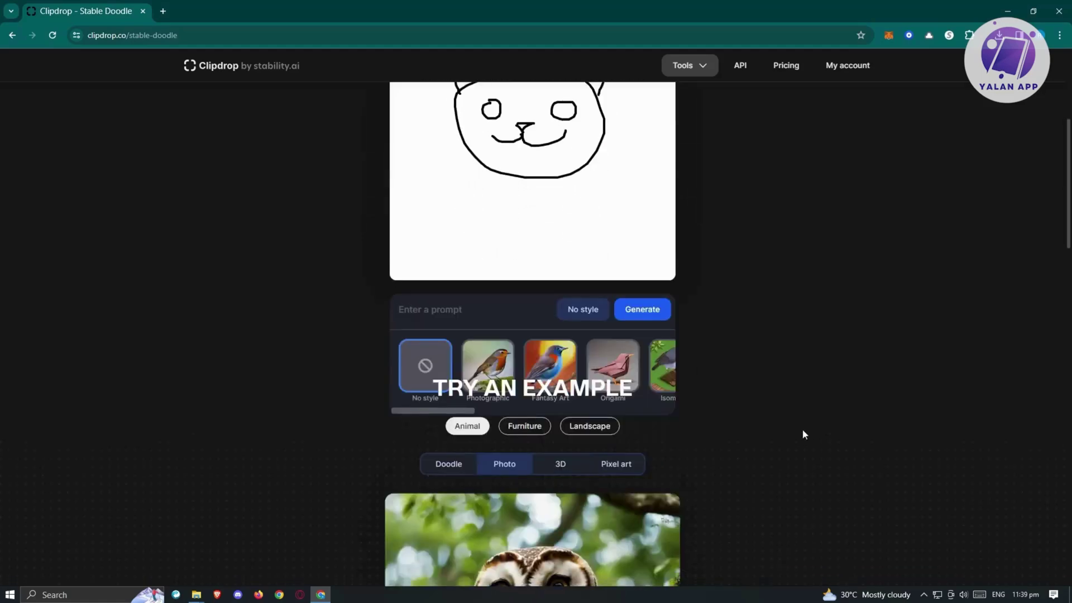
- Preview the Doodle, Photo and 3D examples, then enter the prompt 'cat' and generate
scroll(537, 361, "down", 3)
scroll(625, 405, "up", 3)
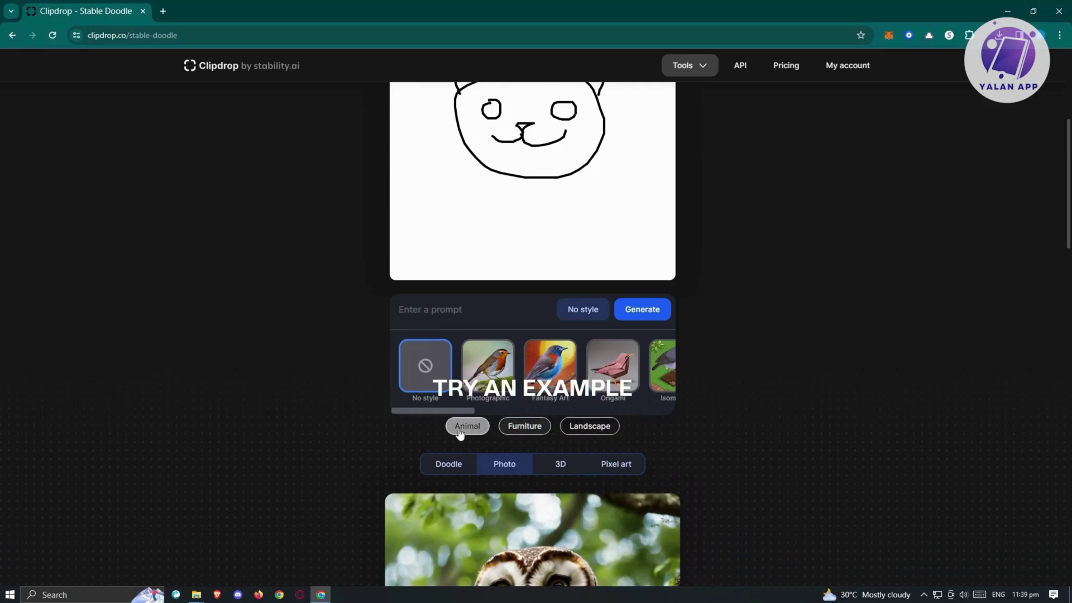
left_click(468, 312)
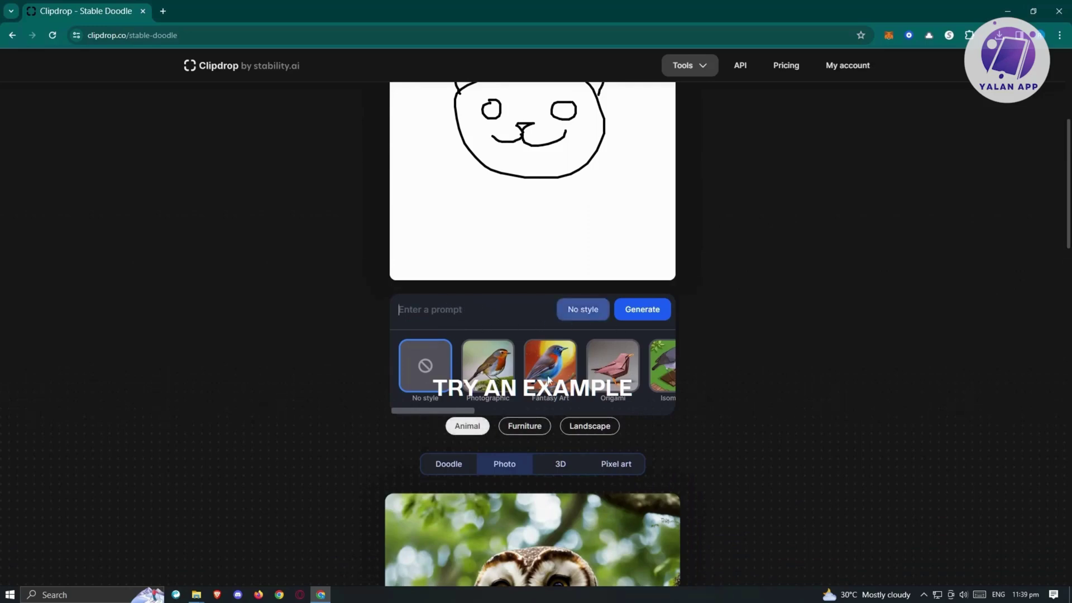
left_click(448, 467)
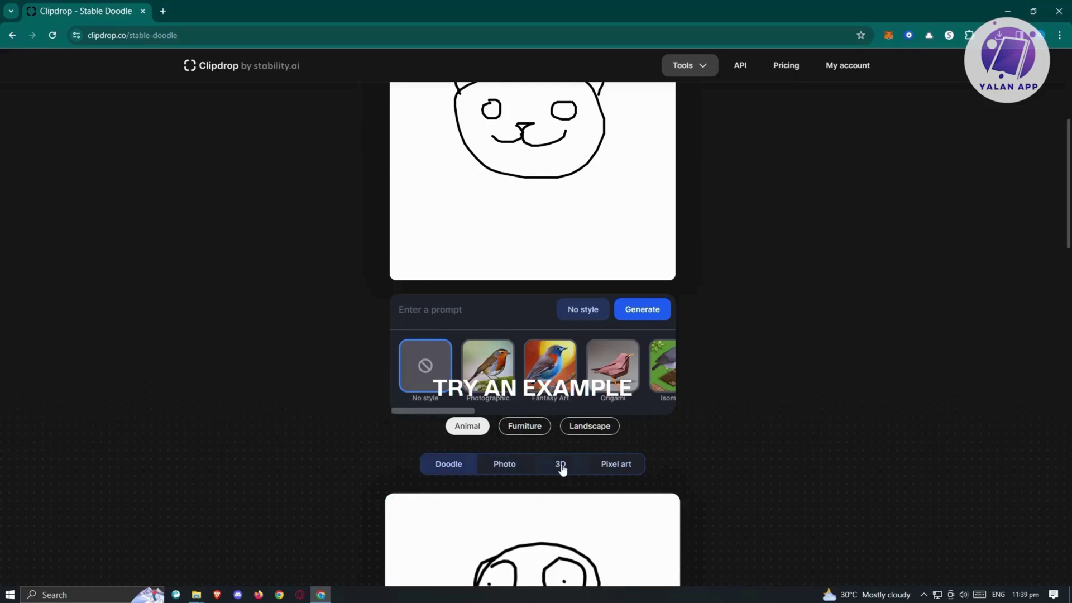
left_click(512, 469)
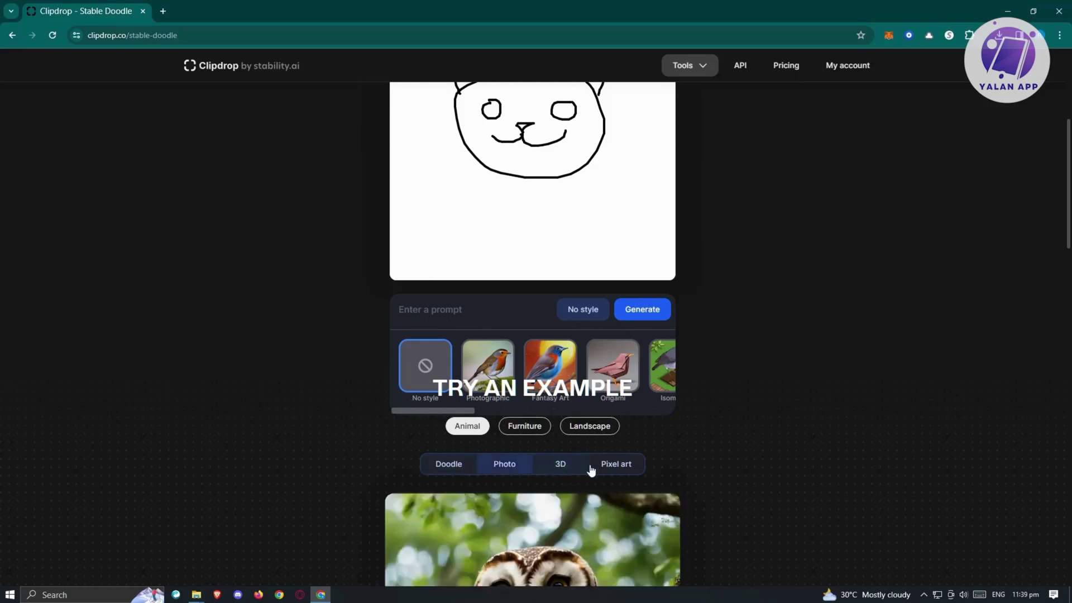
left_click(558, 471)
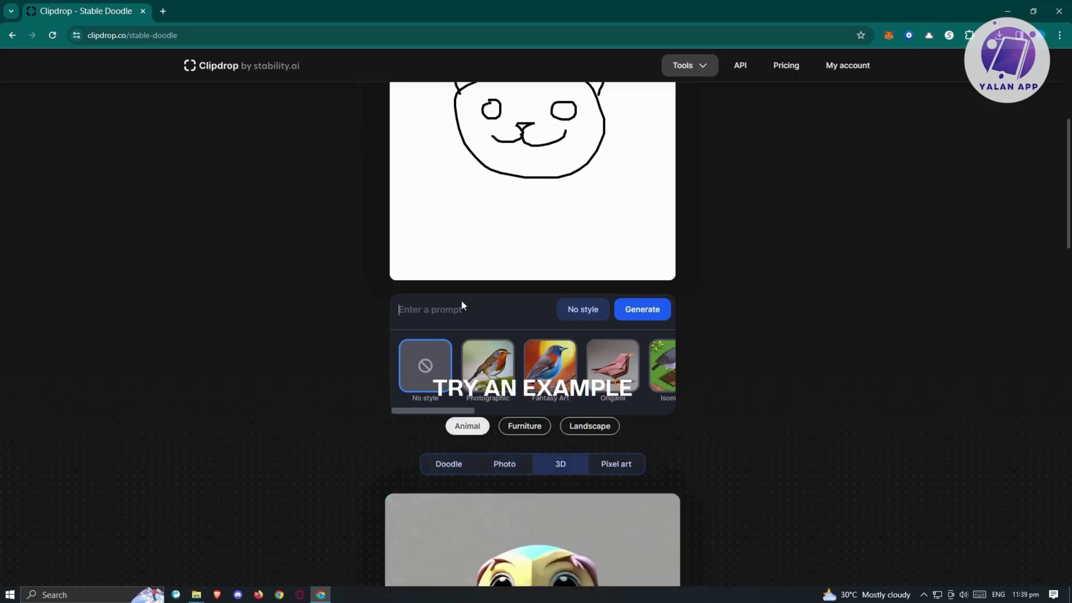
type("cat")
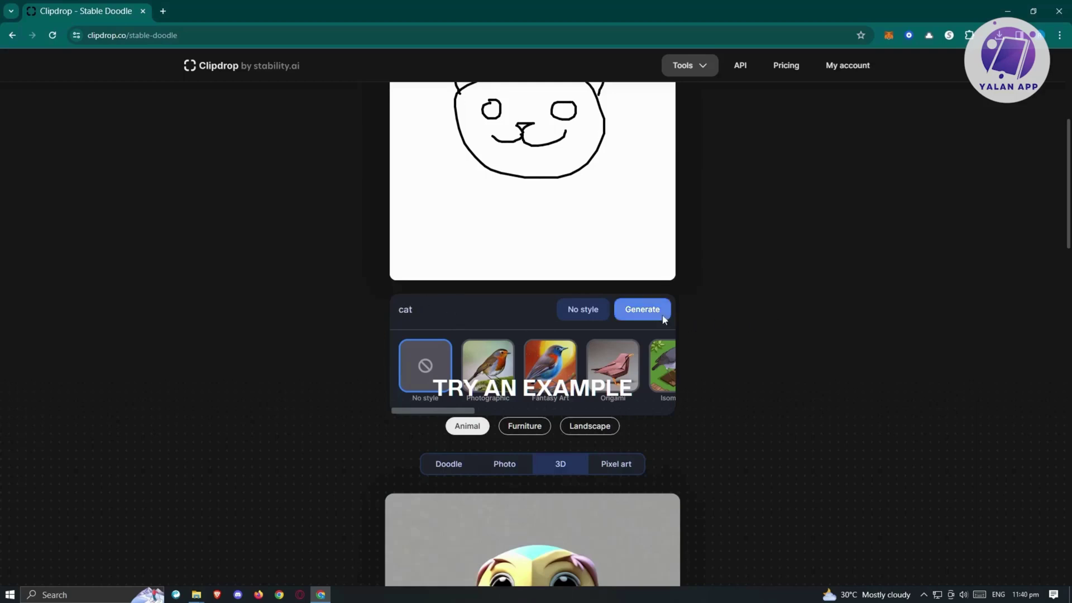
left_click(642, 310)
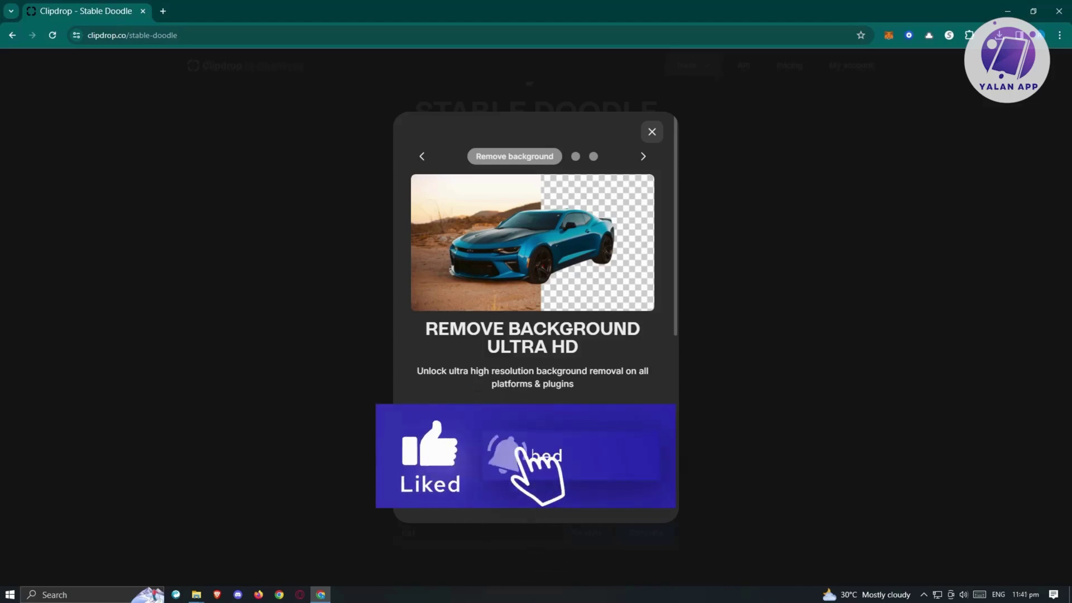
- Continue the Pro upgrade to plan selection, close it, and open the Pricing page comparing Free, Pro and API
left_click(590, 467)
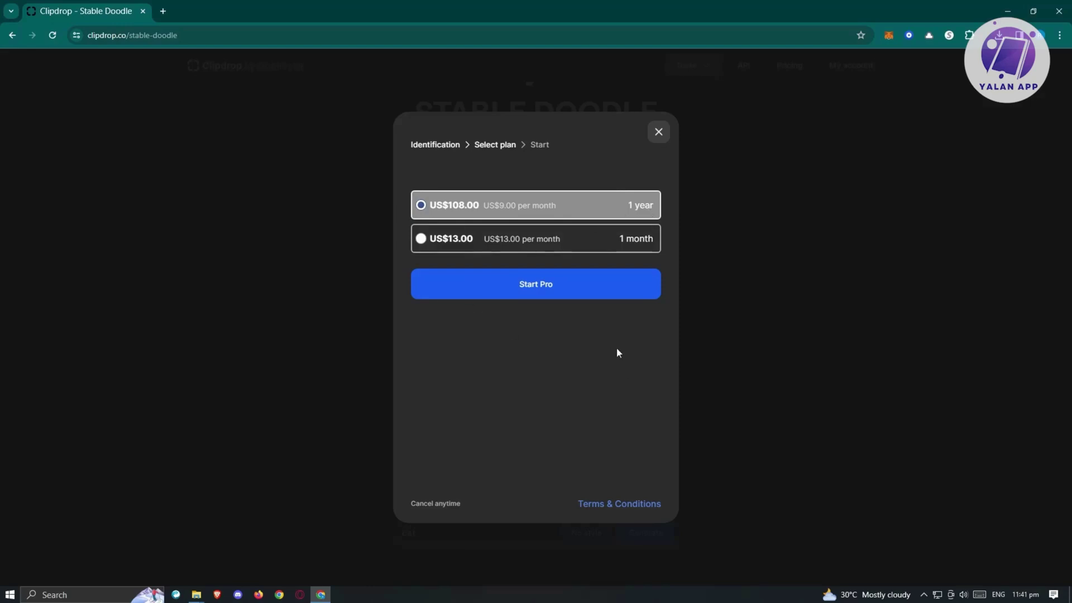
left_click(659, 137)
scroll(836, 300, "up", 1)
left_click(795, 66)
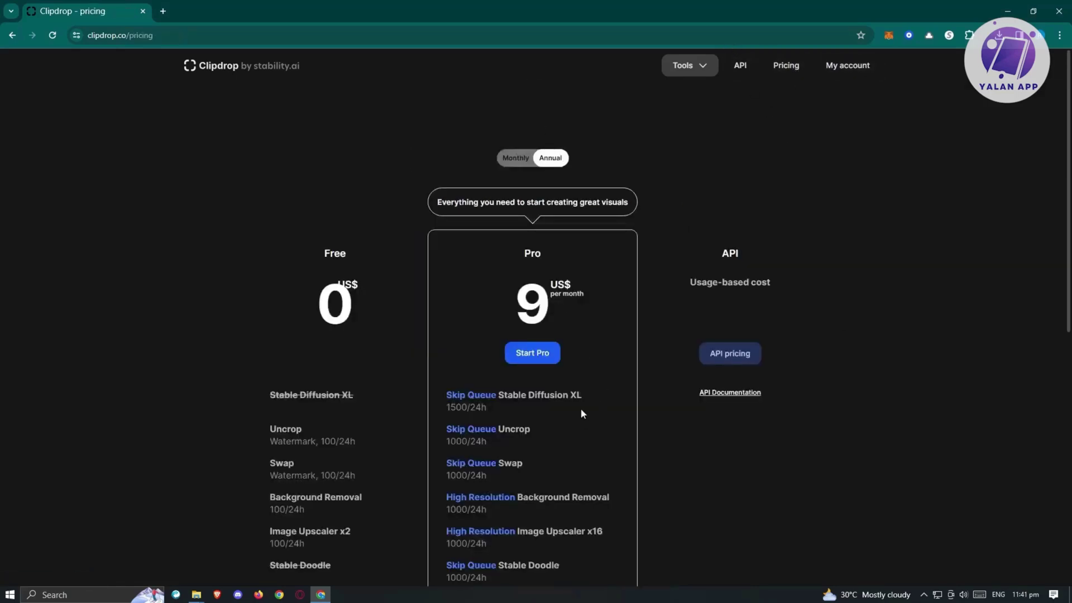
scroll(581, 410, "down", 1)
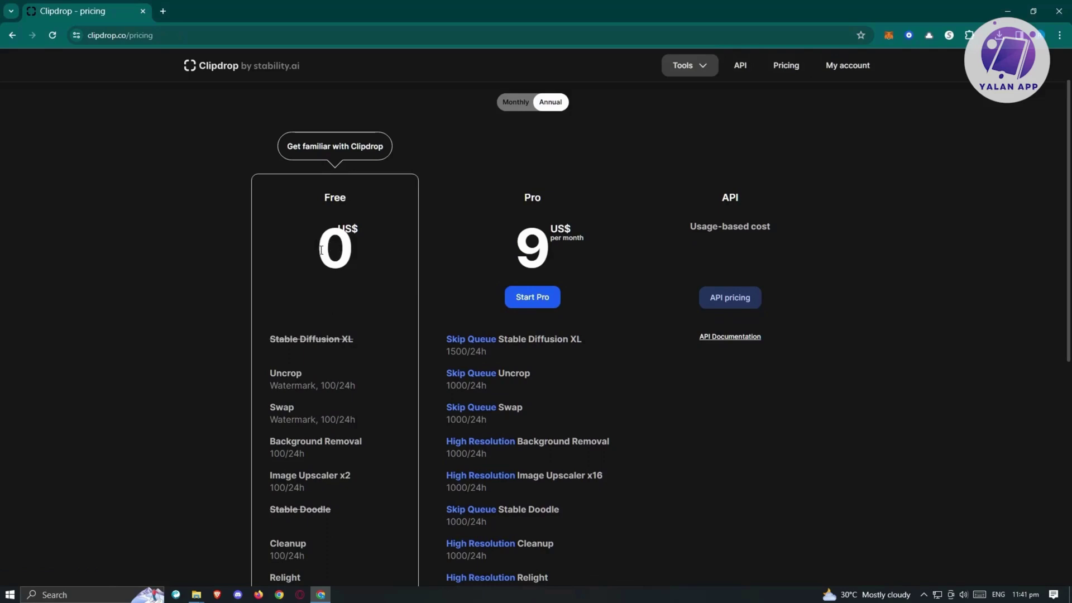
scroll(346, 296, "down", 1)
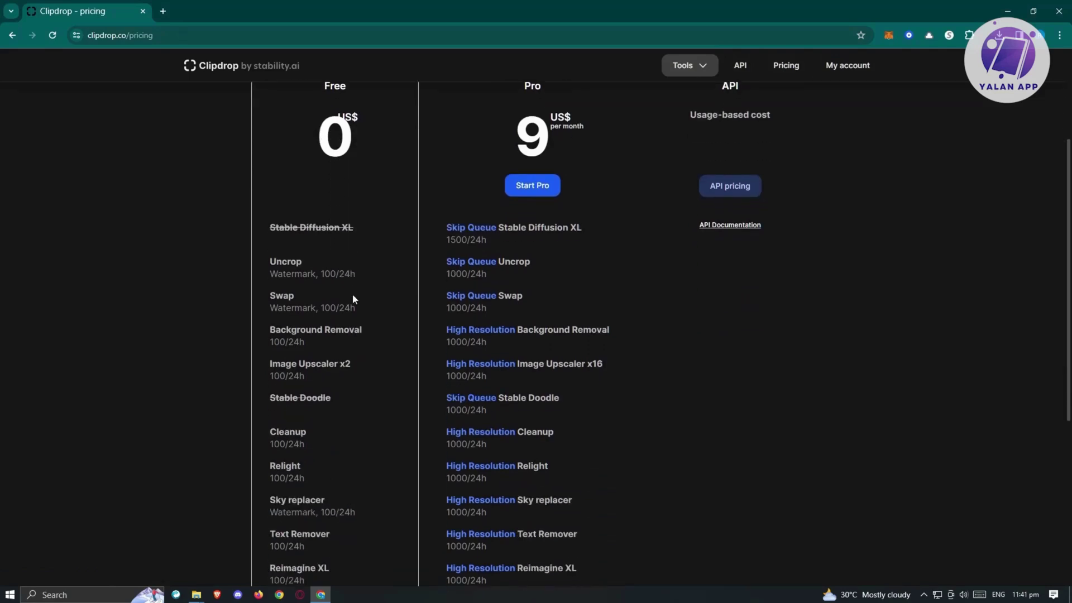
scroll(307, 204, "down", 1)
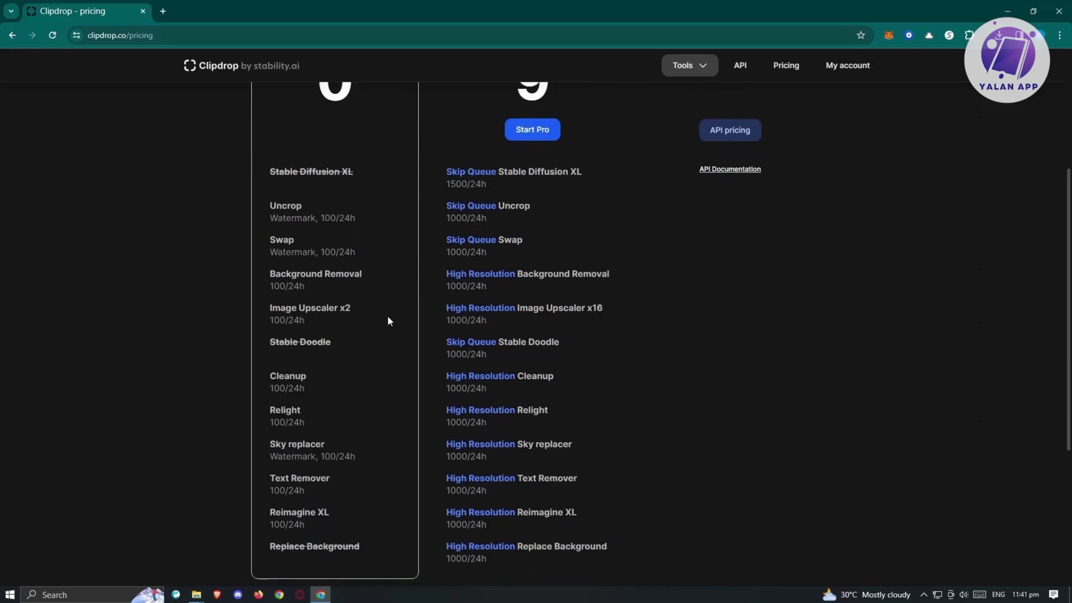
scroll(346, 390, "down", 2)
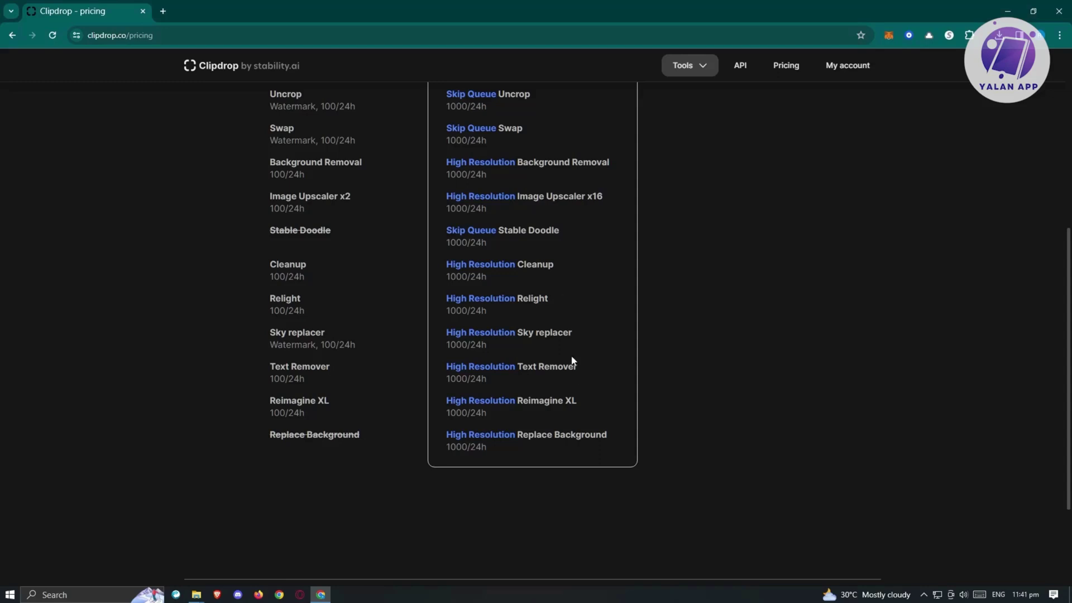
scroll(559, 282, "up", 5)
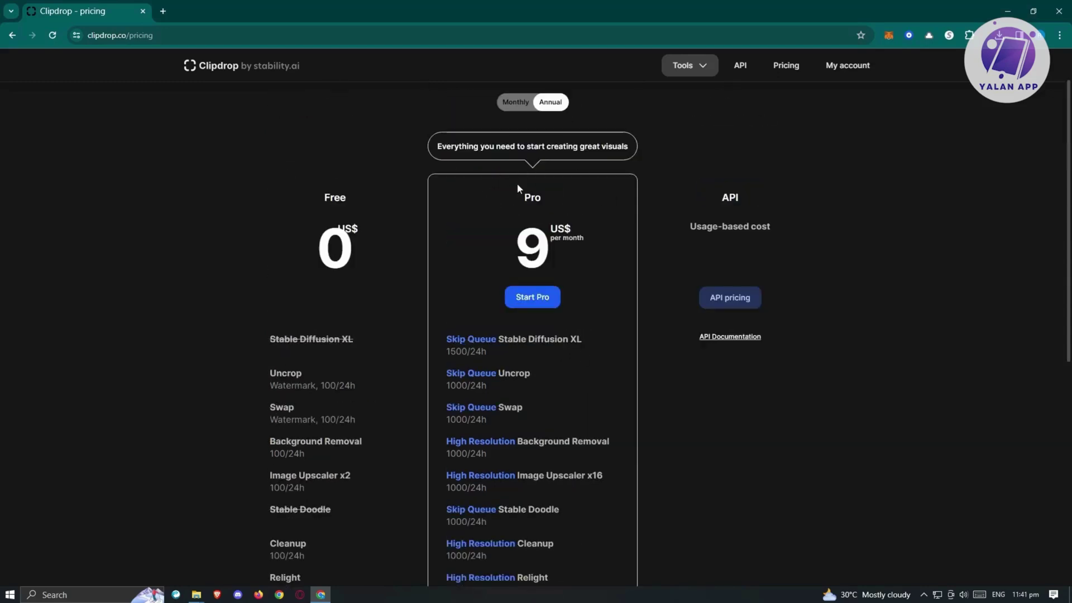